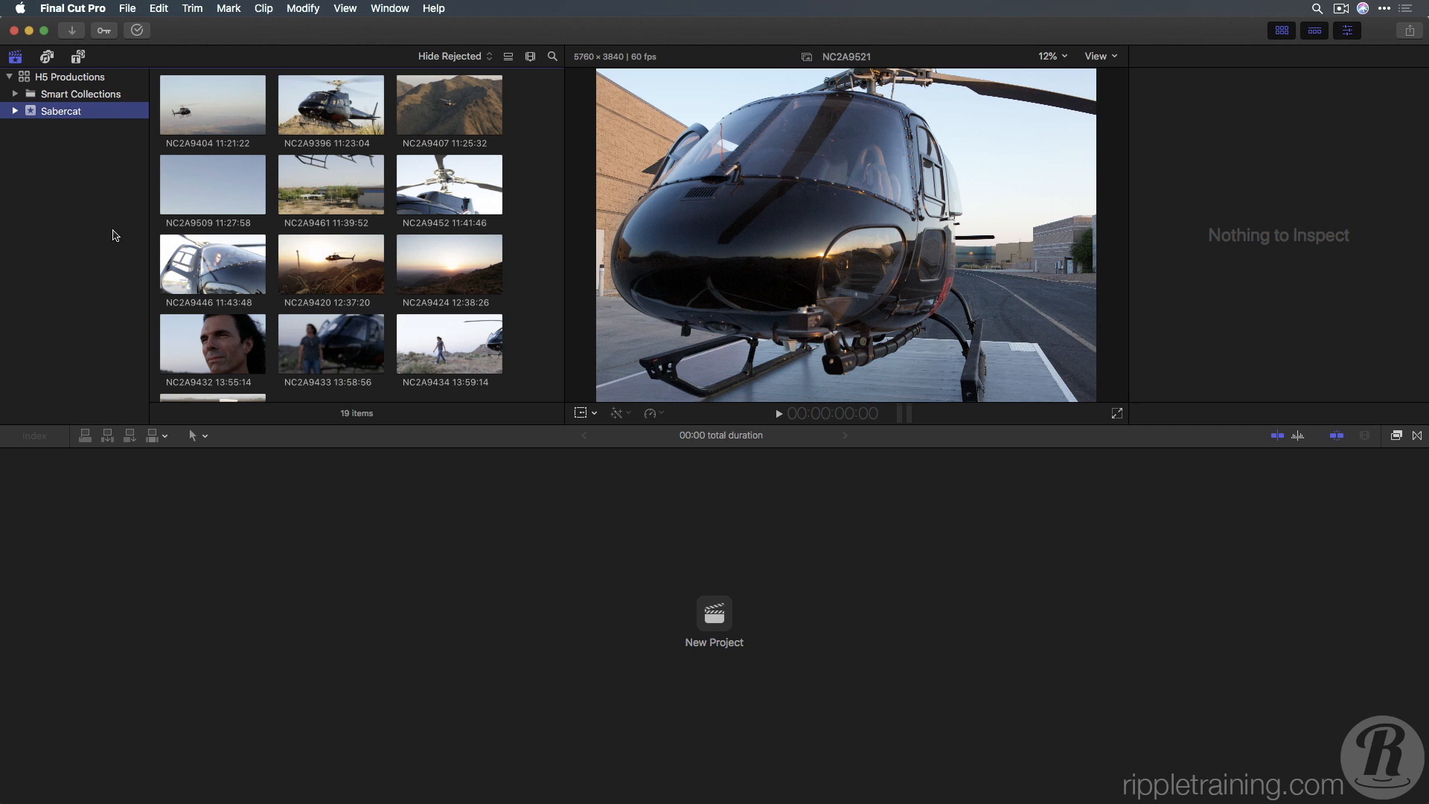
Open the media import window, add the Desktop's H5 Event Media folder to the favorites, and open that favorite
key("super+i")
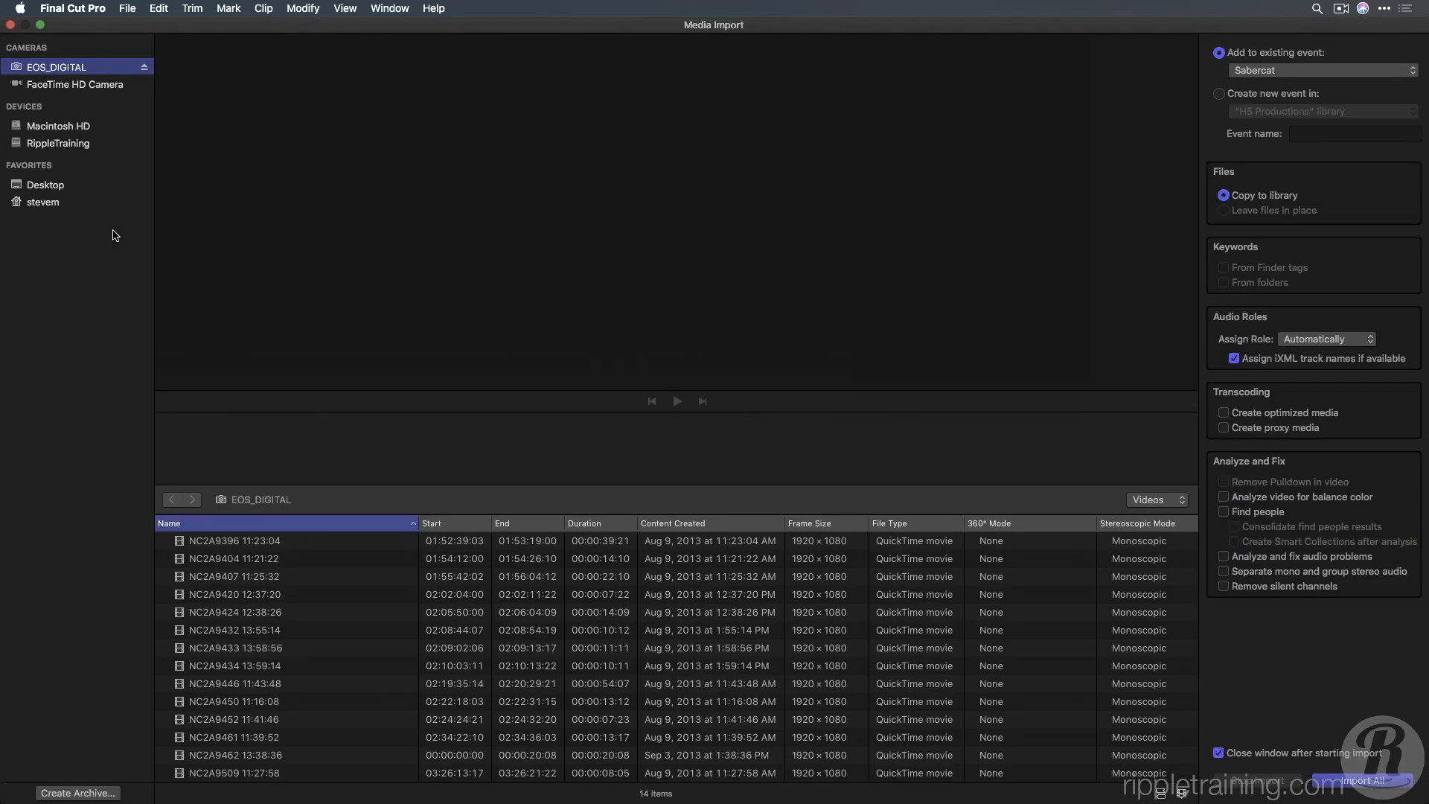
left_click(64, 185)
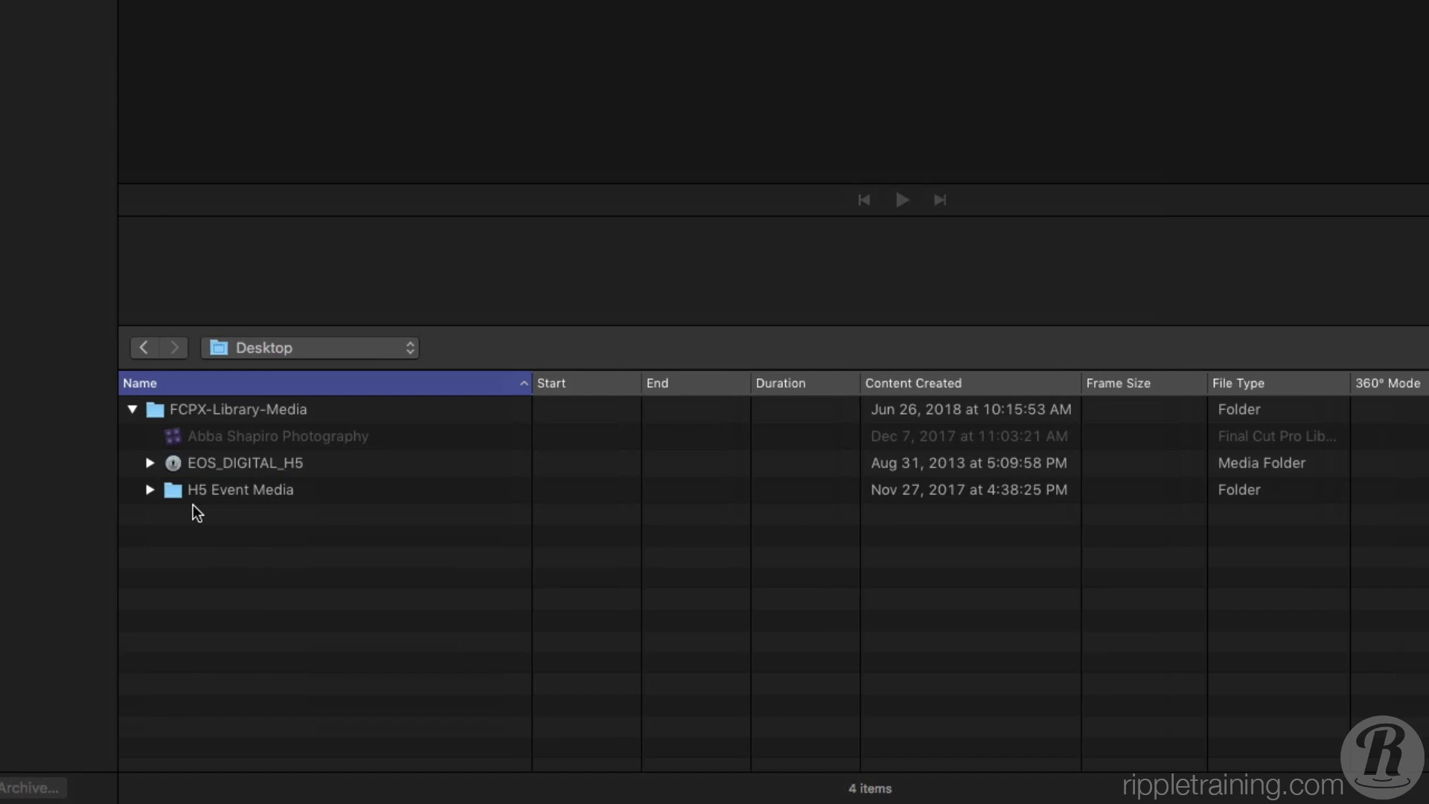
left_click_drag(173, 489, 105, 70)
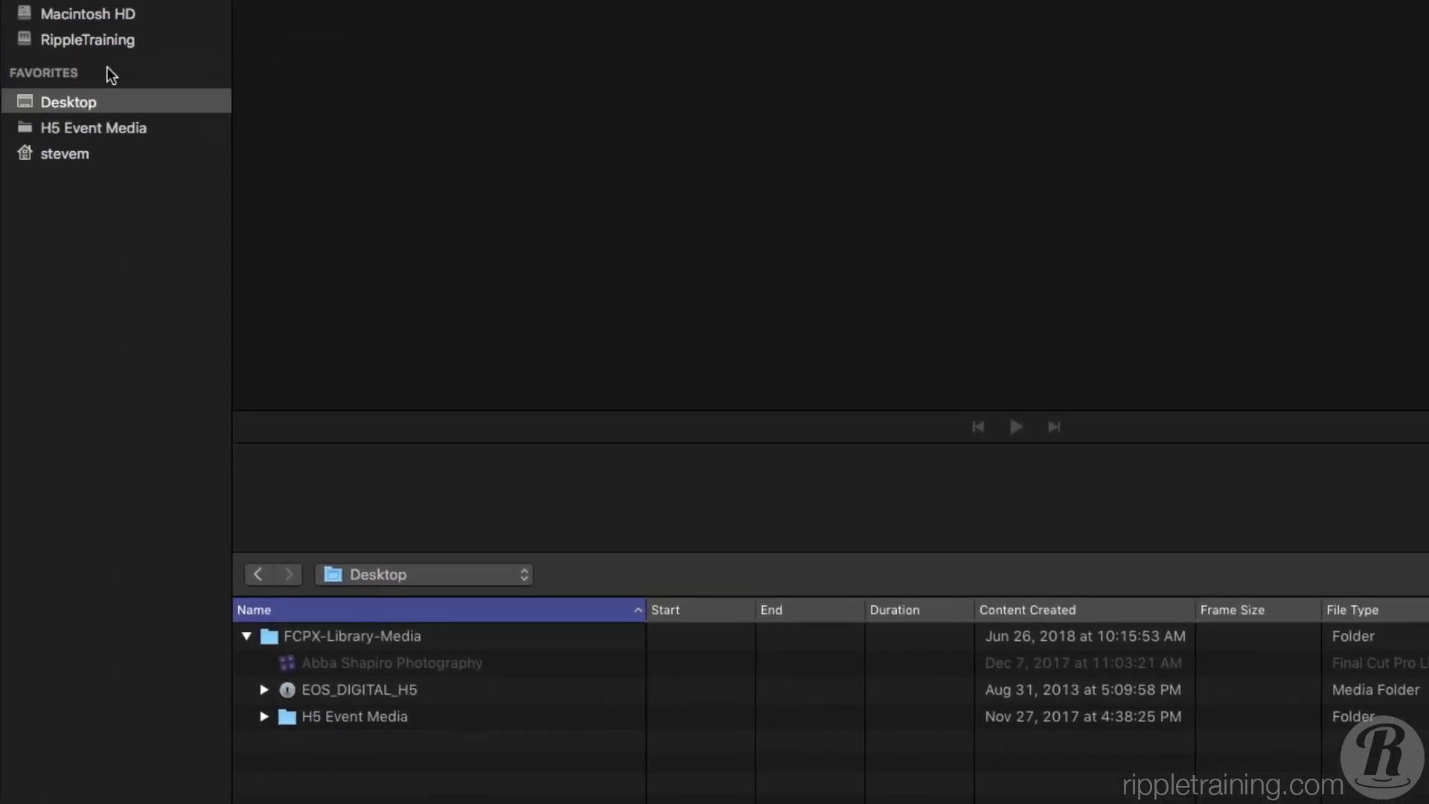
left_click(86, 134)
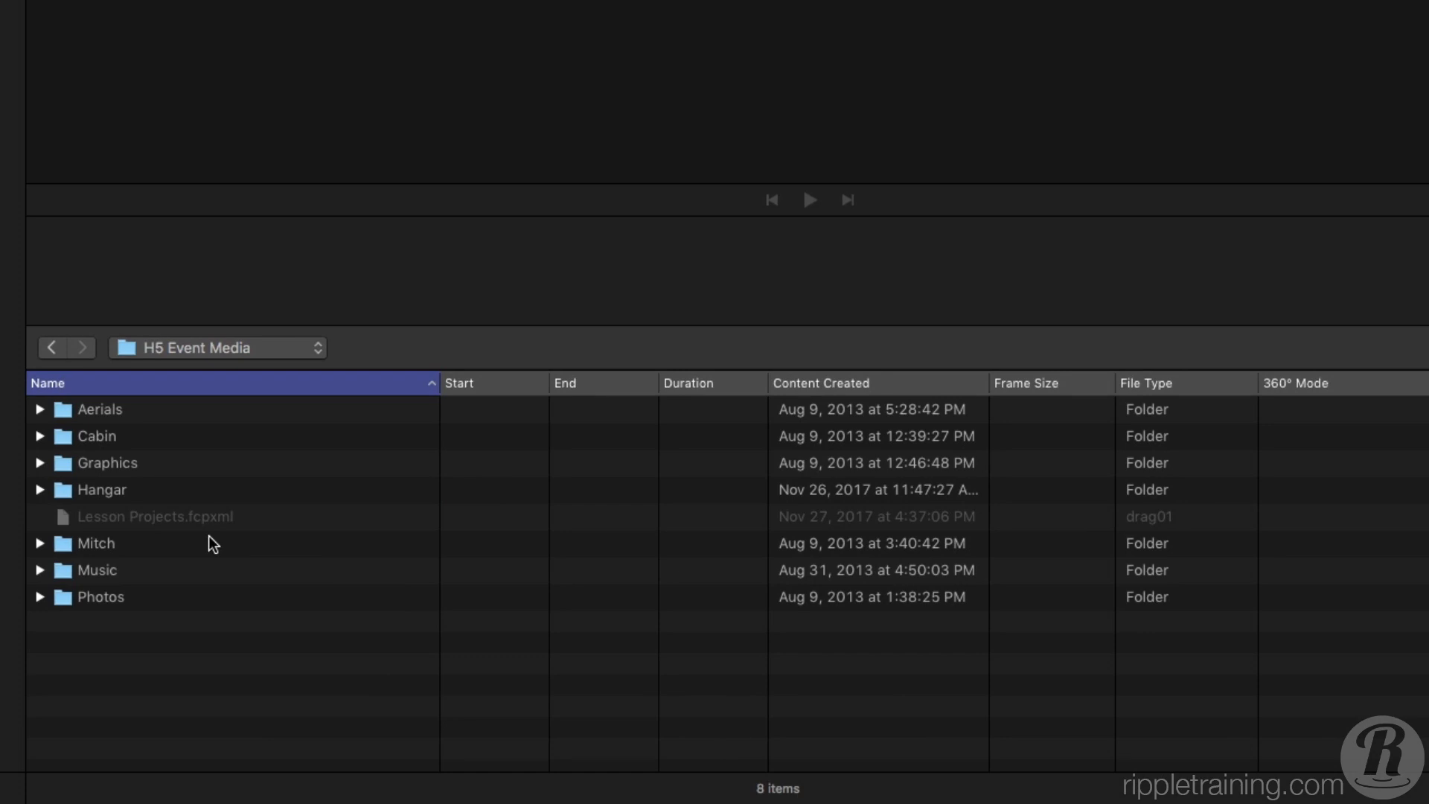
Expand the Aerials folder, select its first three clips together, and deselect them one at a time
left_click(64, 413)
left_click(39, 411)
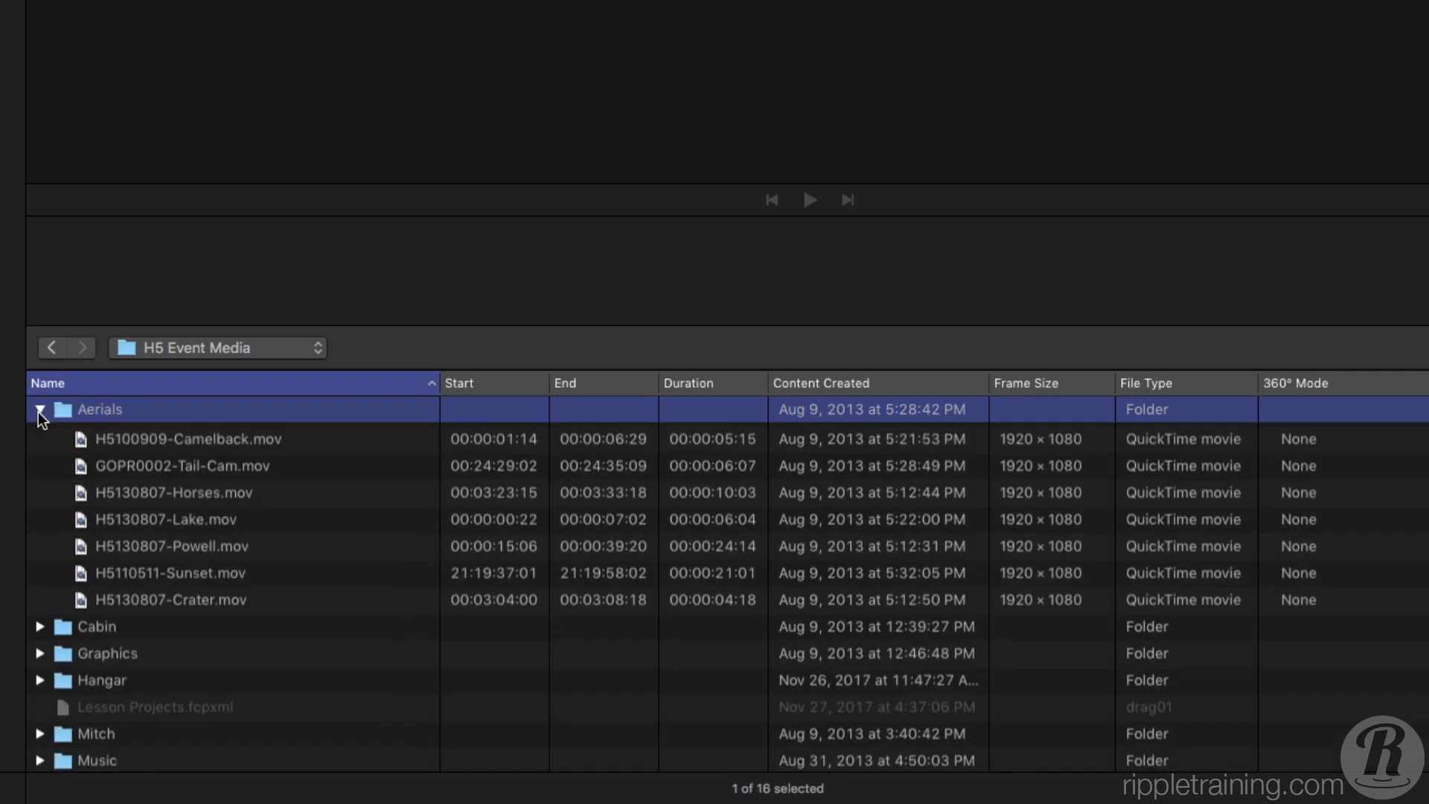
left_click(125, 442)
left_click_drag(125, 442, 123, 485)
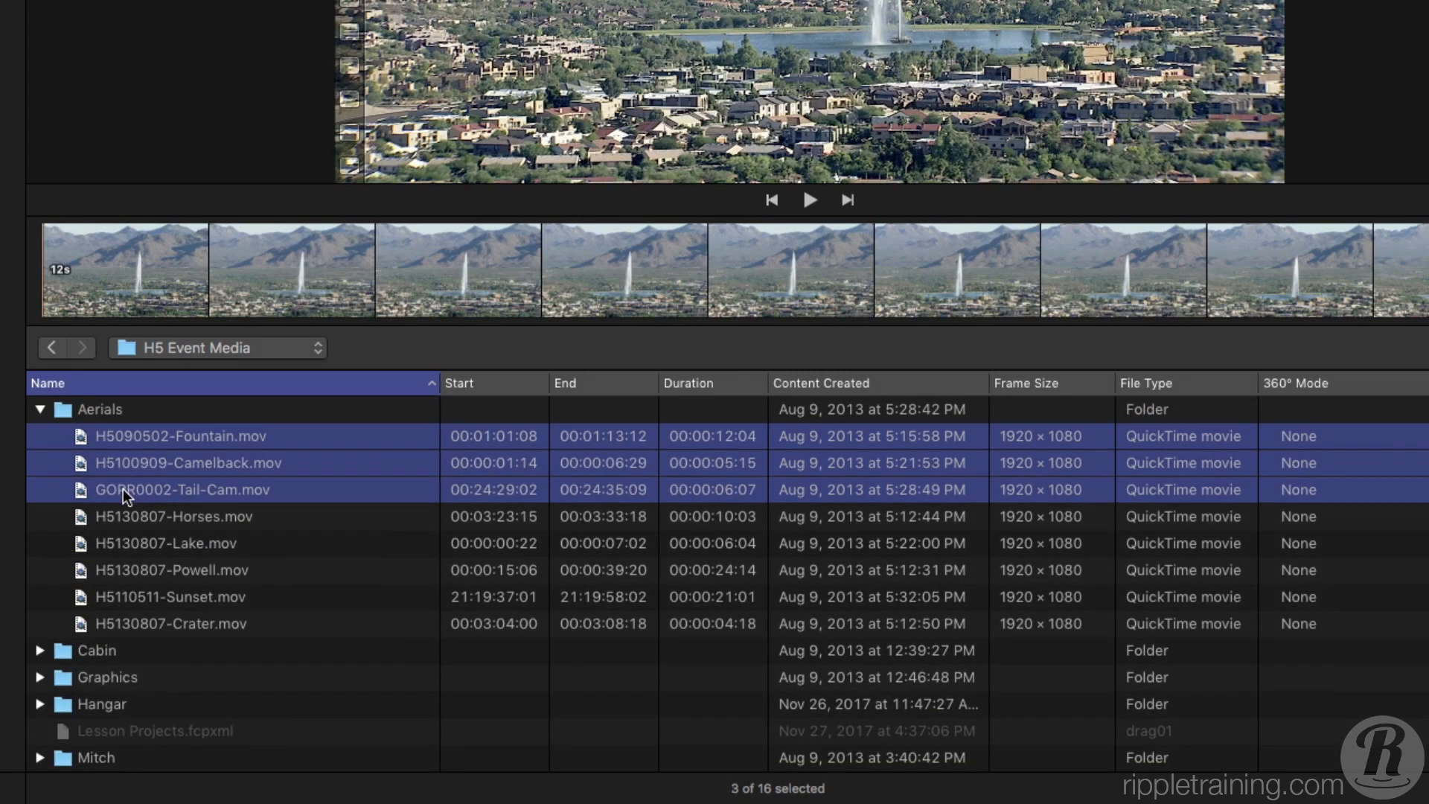
left_click(123, 488, "super")
left_click(110, 457, "super")
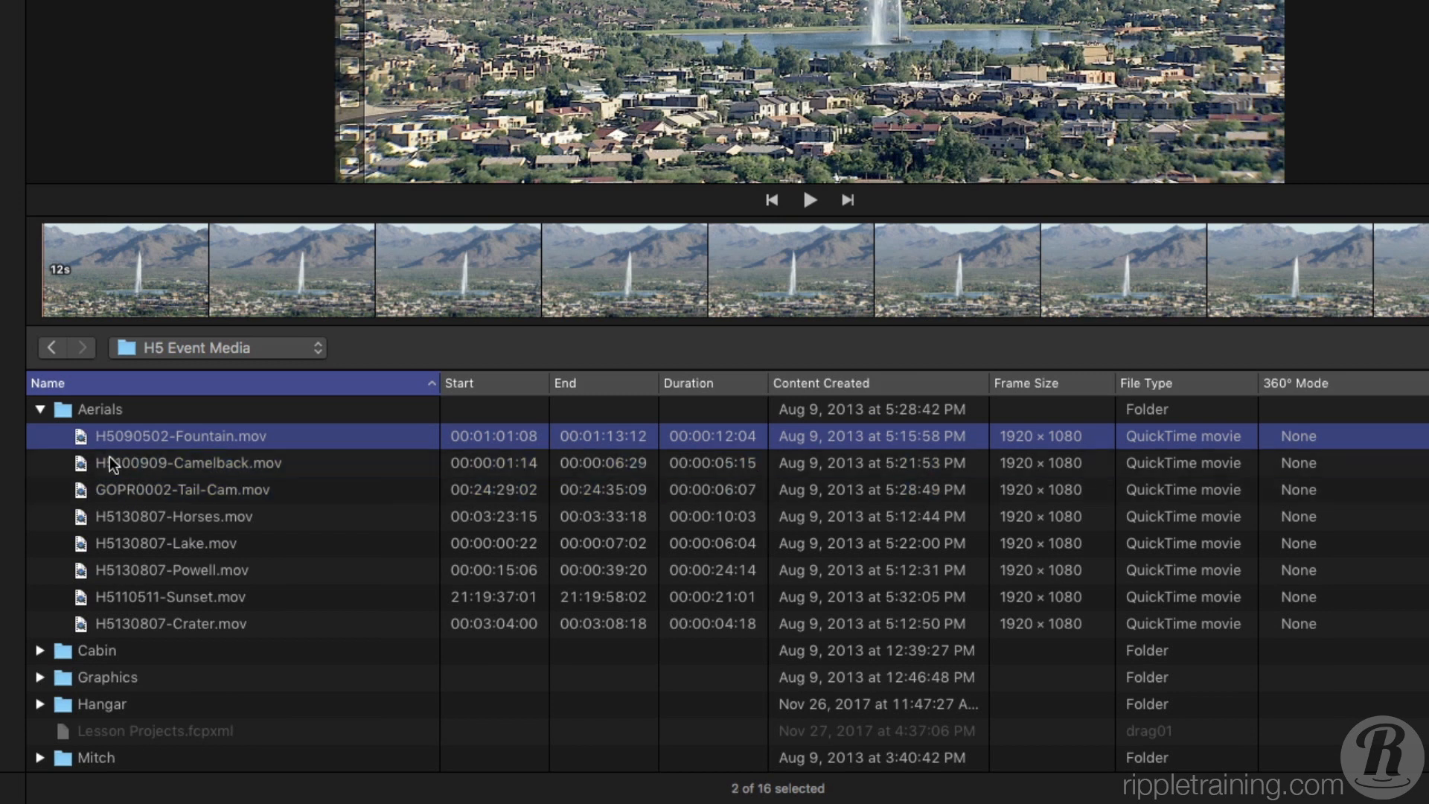
left_click(114, 434, "super")
Preview H5090502-Fountain.mov at different points in its filmstrip
left_click(105, 439)
left_click(308, 273)
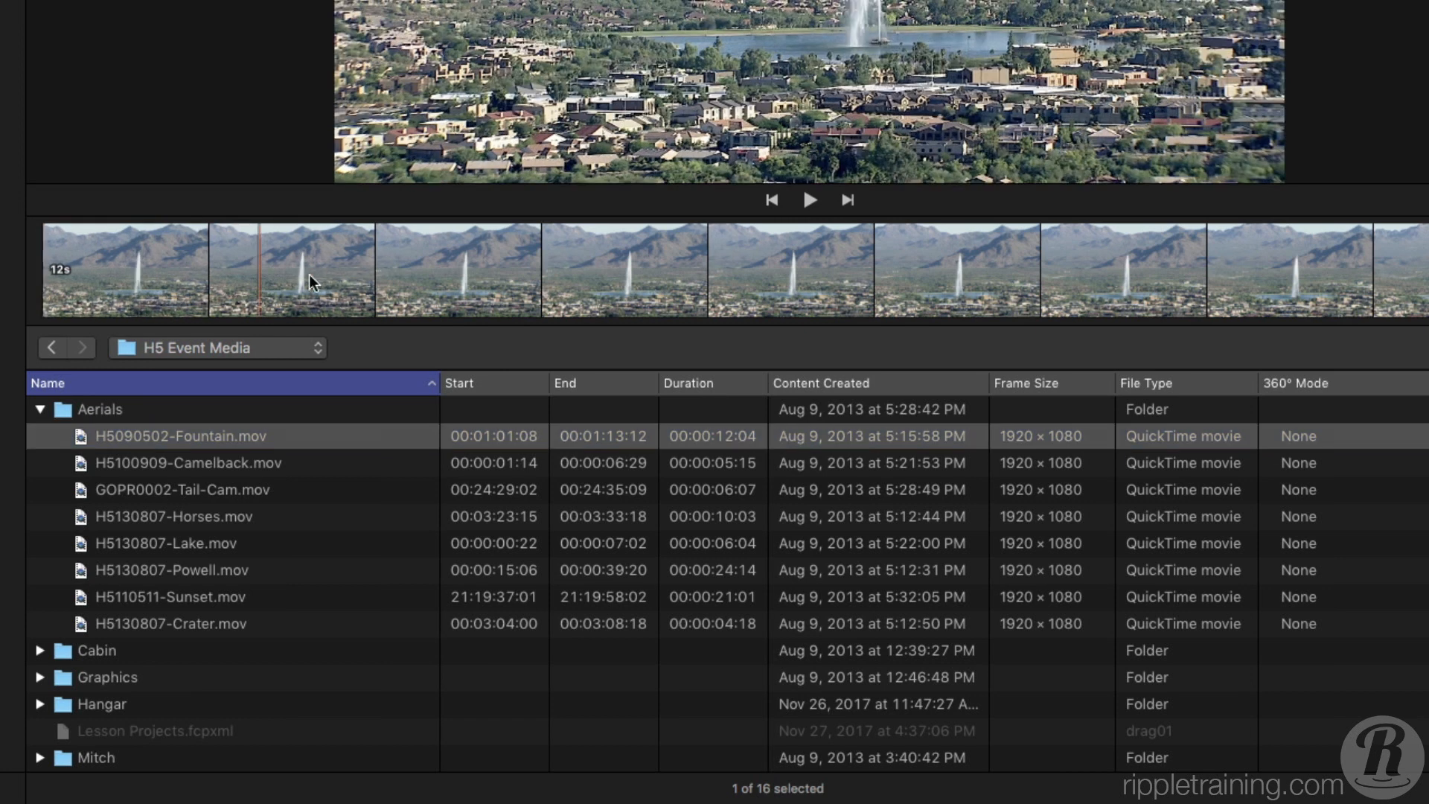
left_click(449, 289)
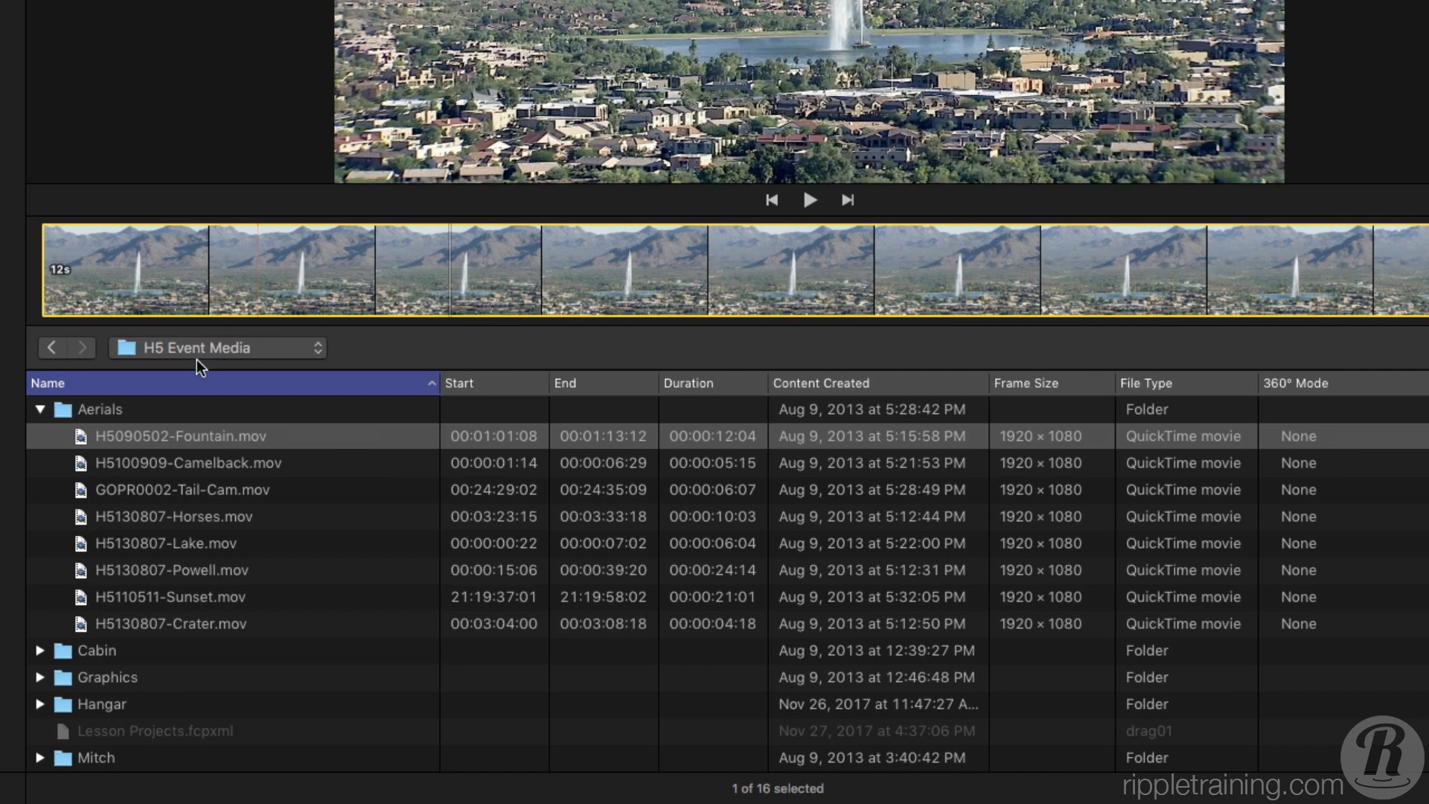
Collapse Aerials, select the folders from Aerials through Music for import, and expand the Music folder to show its tracks
left_click(41, 408)
left_click(70, 408)
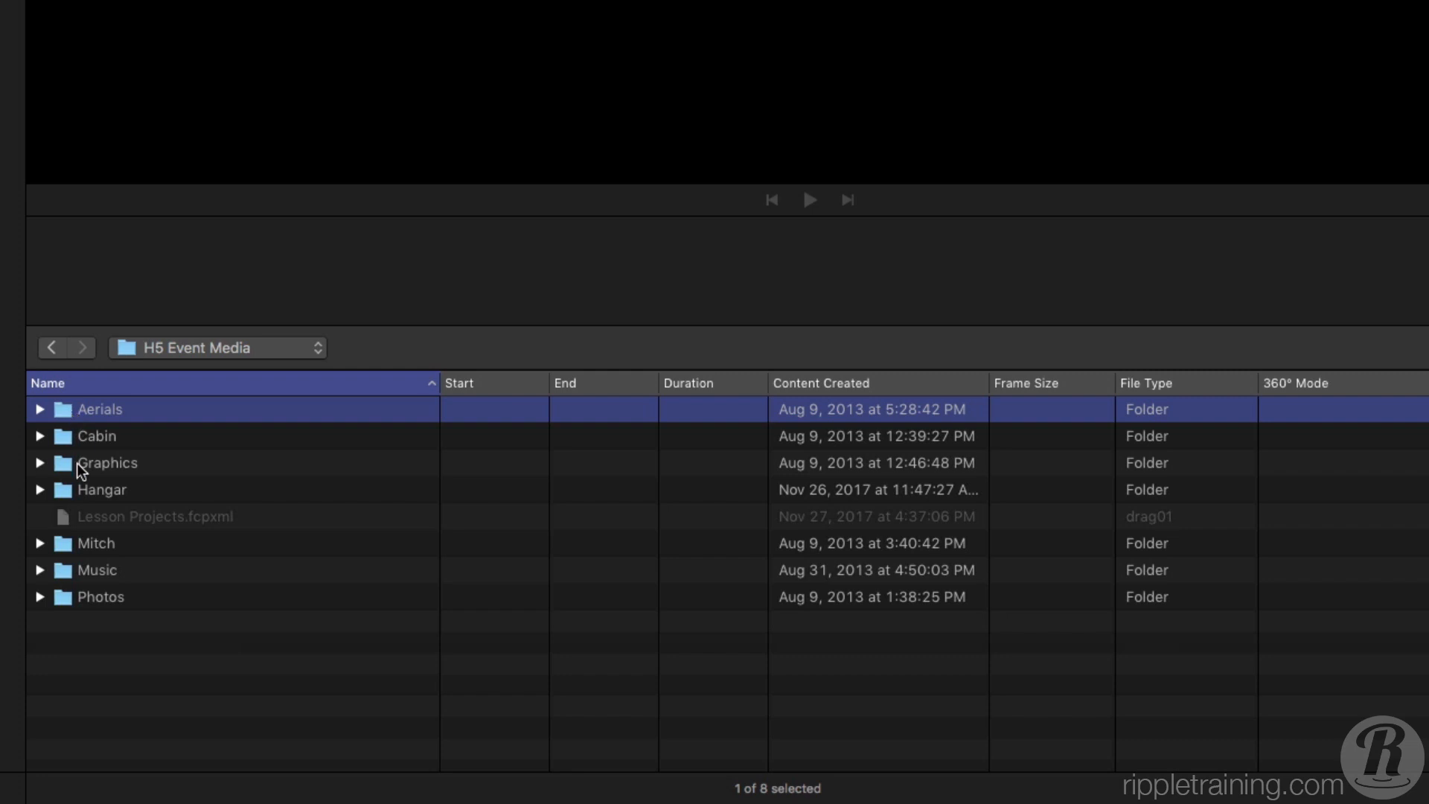
left_click(68, 570, "shift")
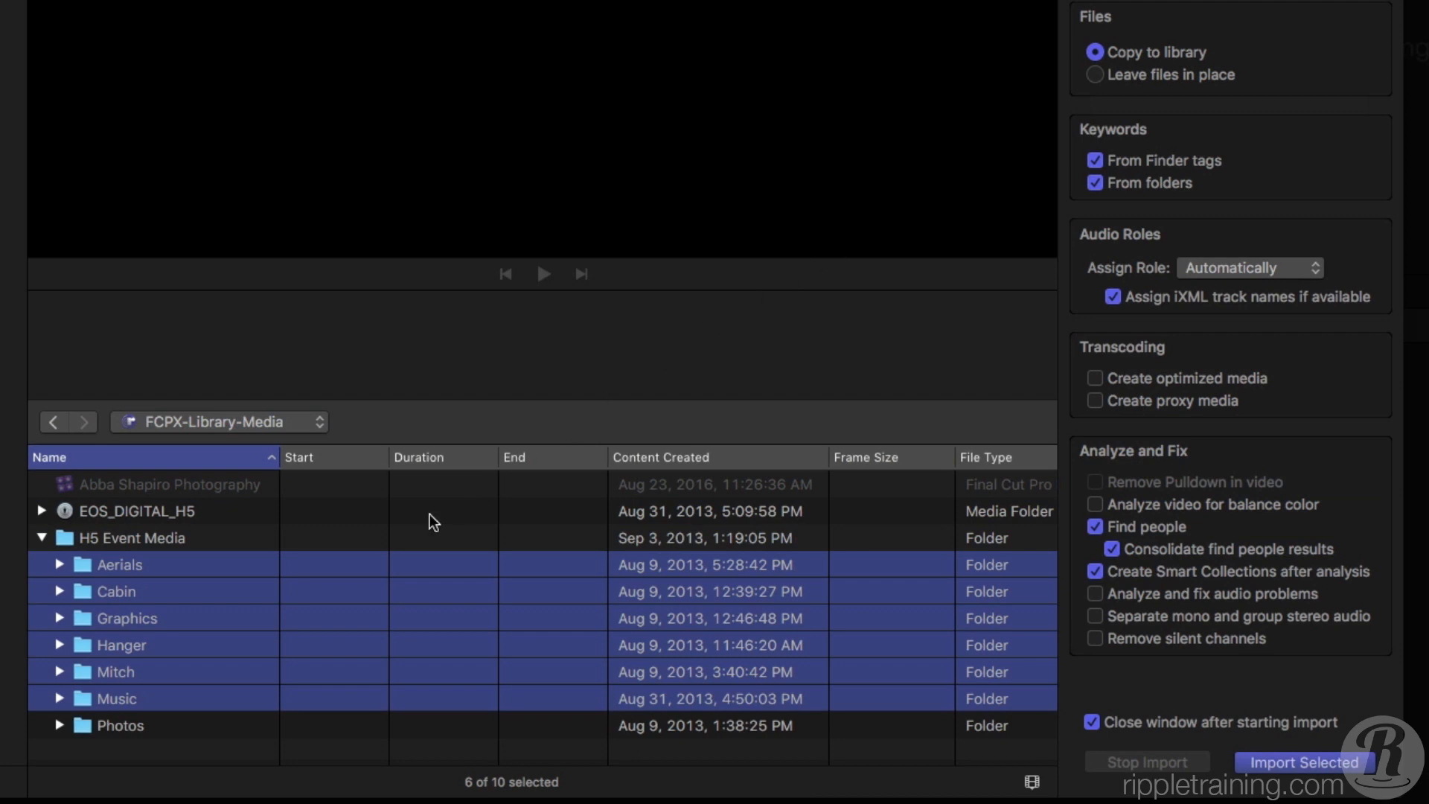
left_click(59, 698)
scroll(60, 701, "down", 1)
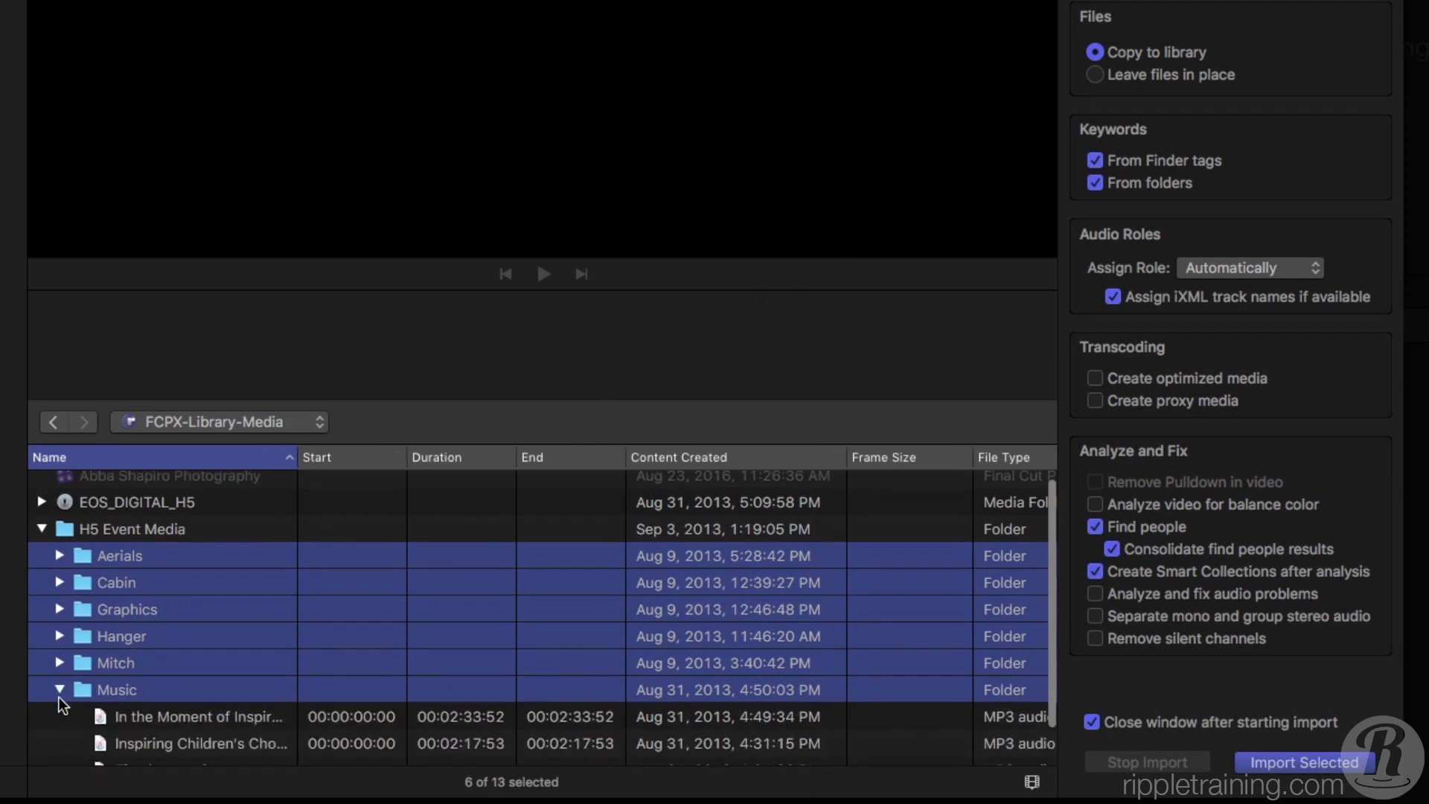
scroll(58, 699, "down", 1)
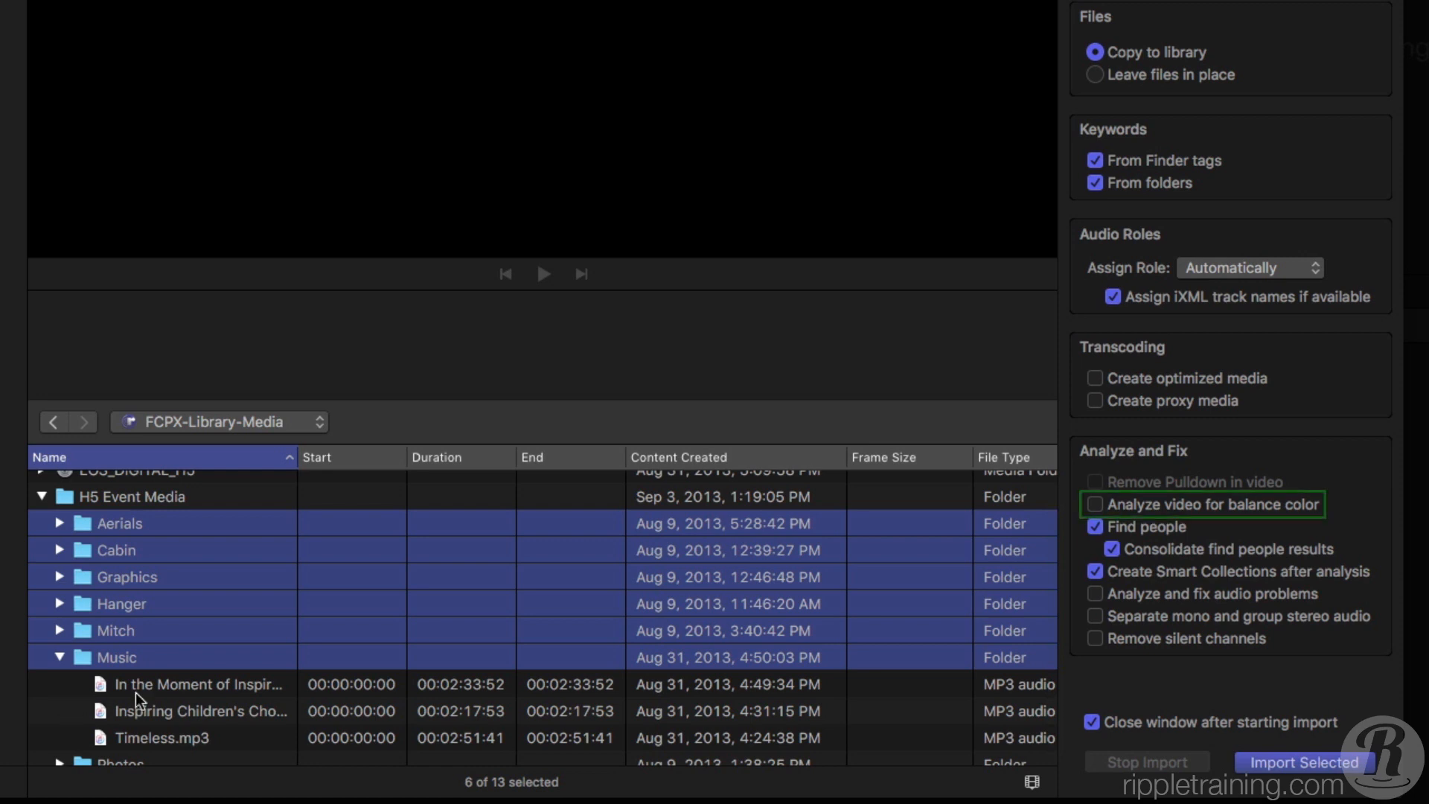
Enable separating mono and grouping stereo audio and removing silent channels, turn off audio problem analysis, and import the selected folders
left_click(1096, 505)
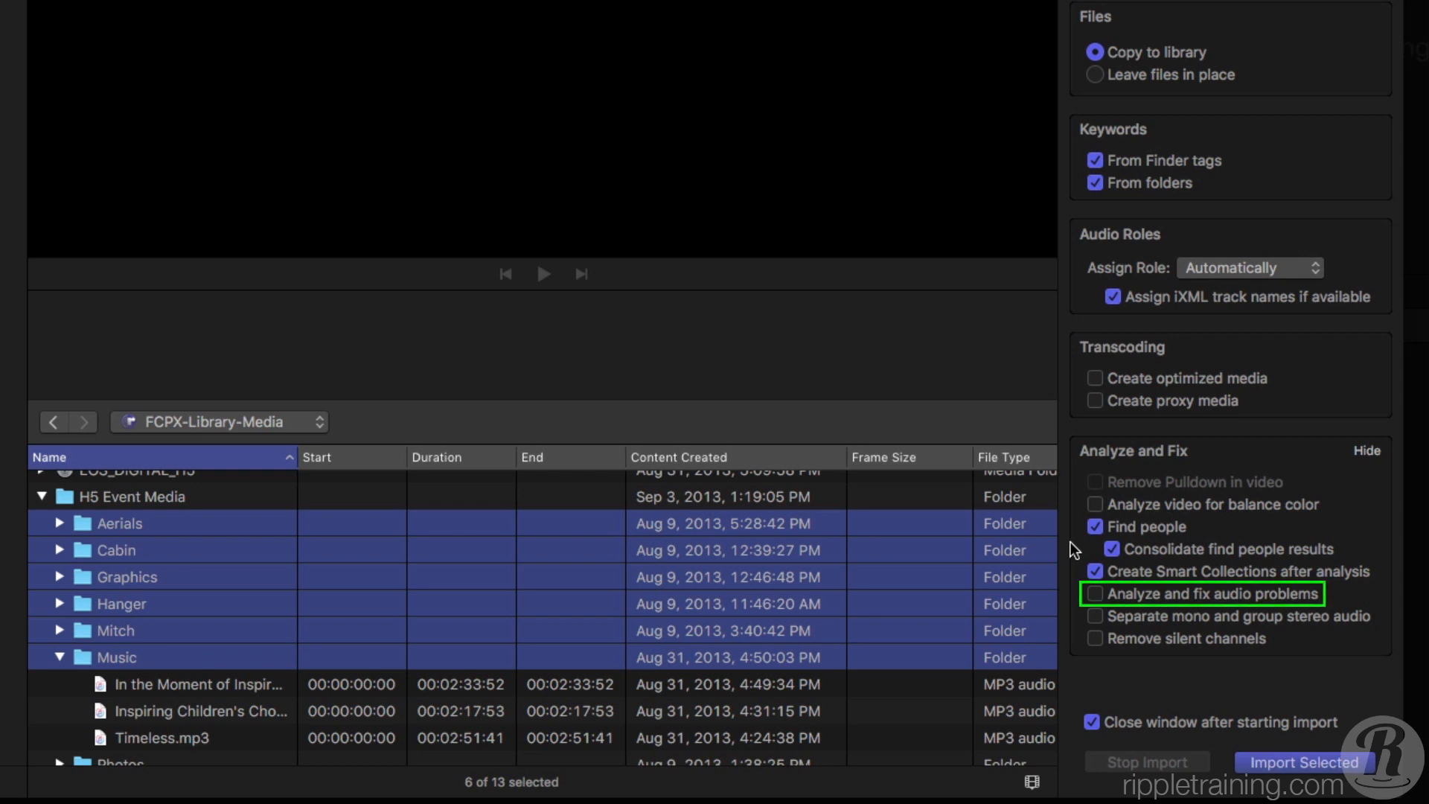
left_click(1099, 599)
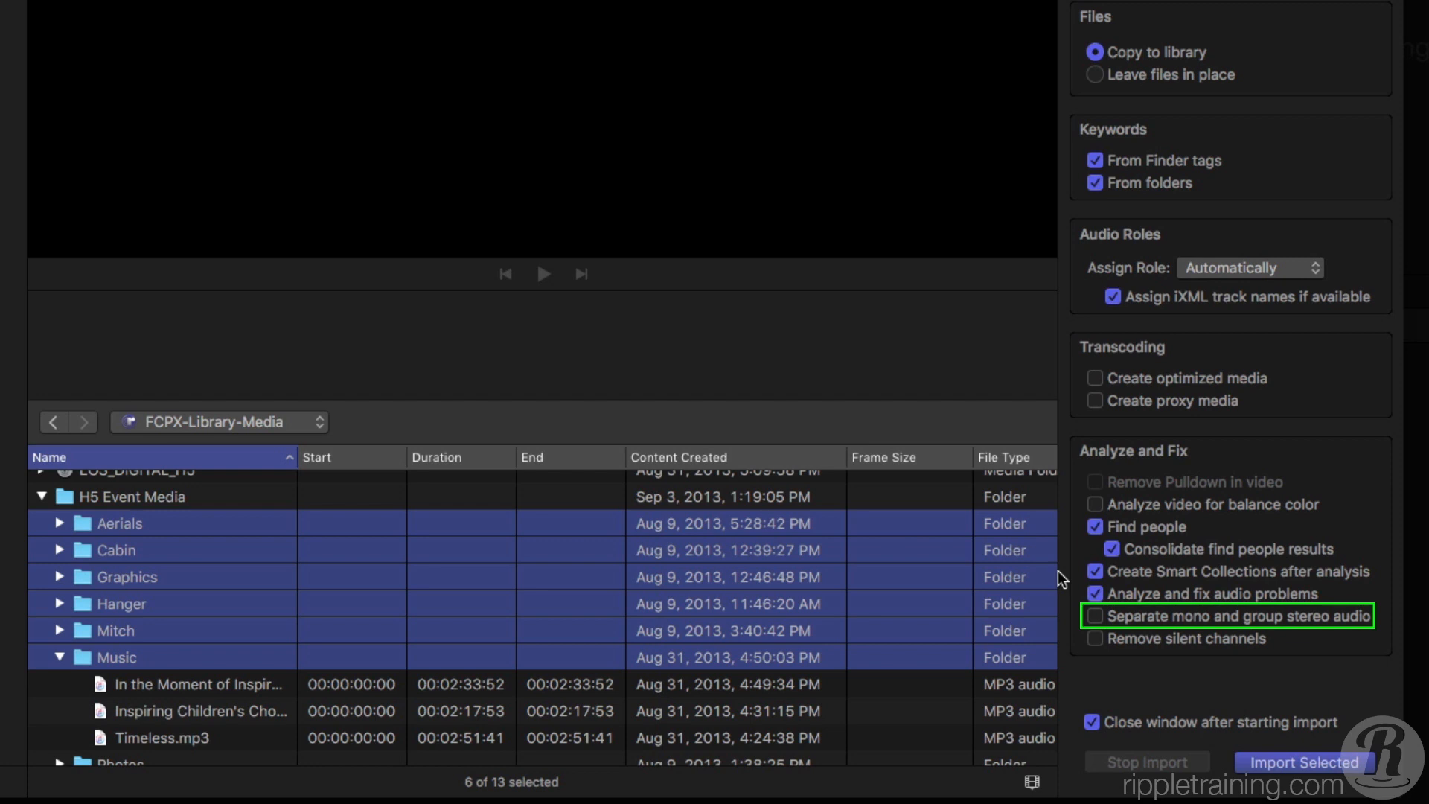
left_click(1094, 615)
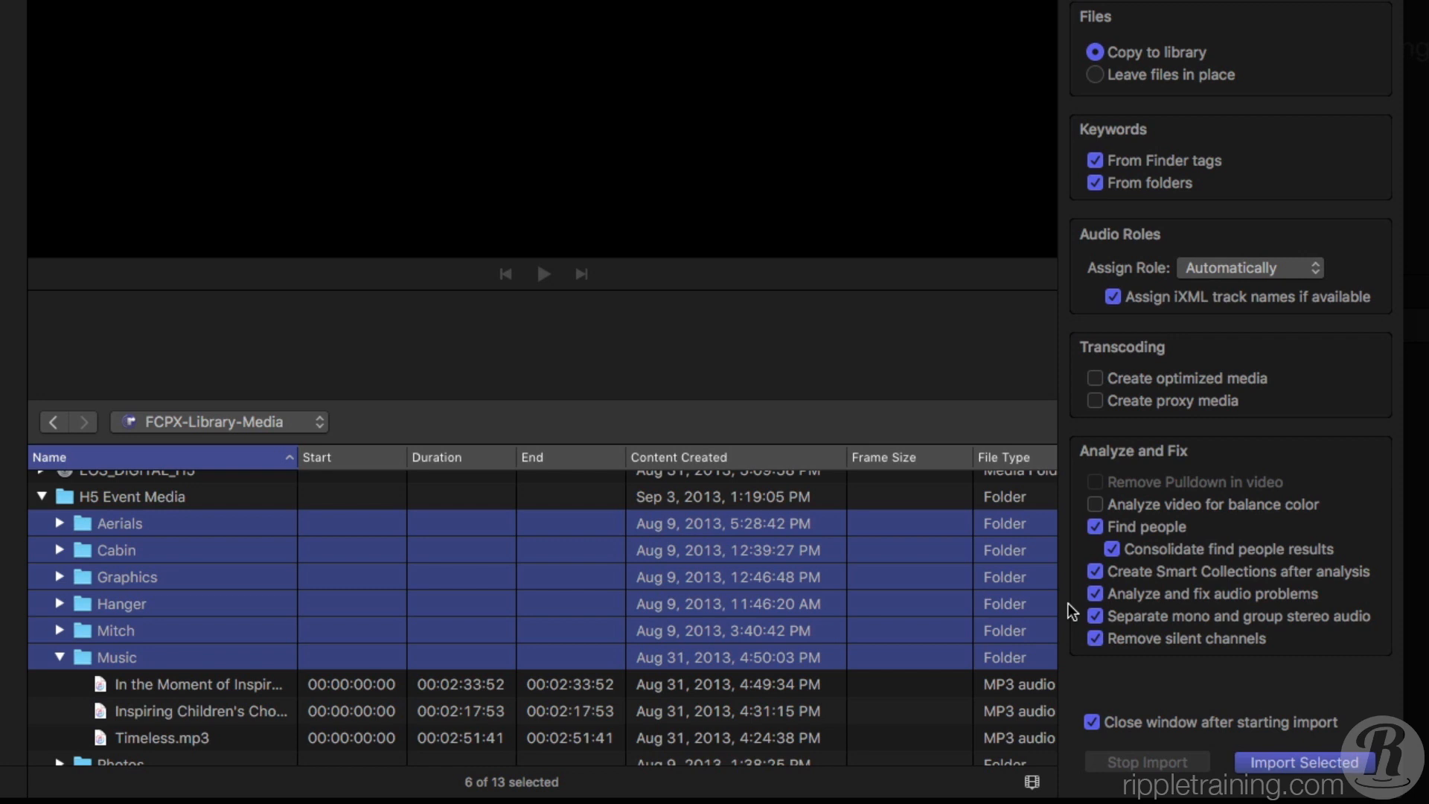
left_click(1094, 594)
left_click(1294, 763)
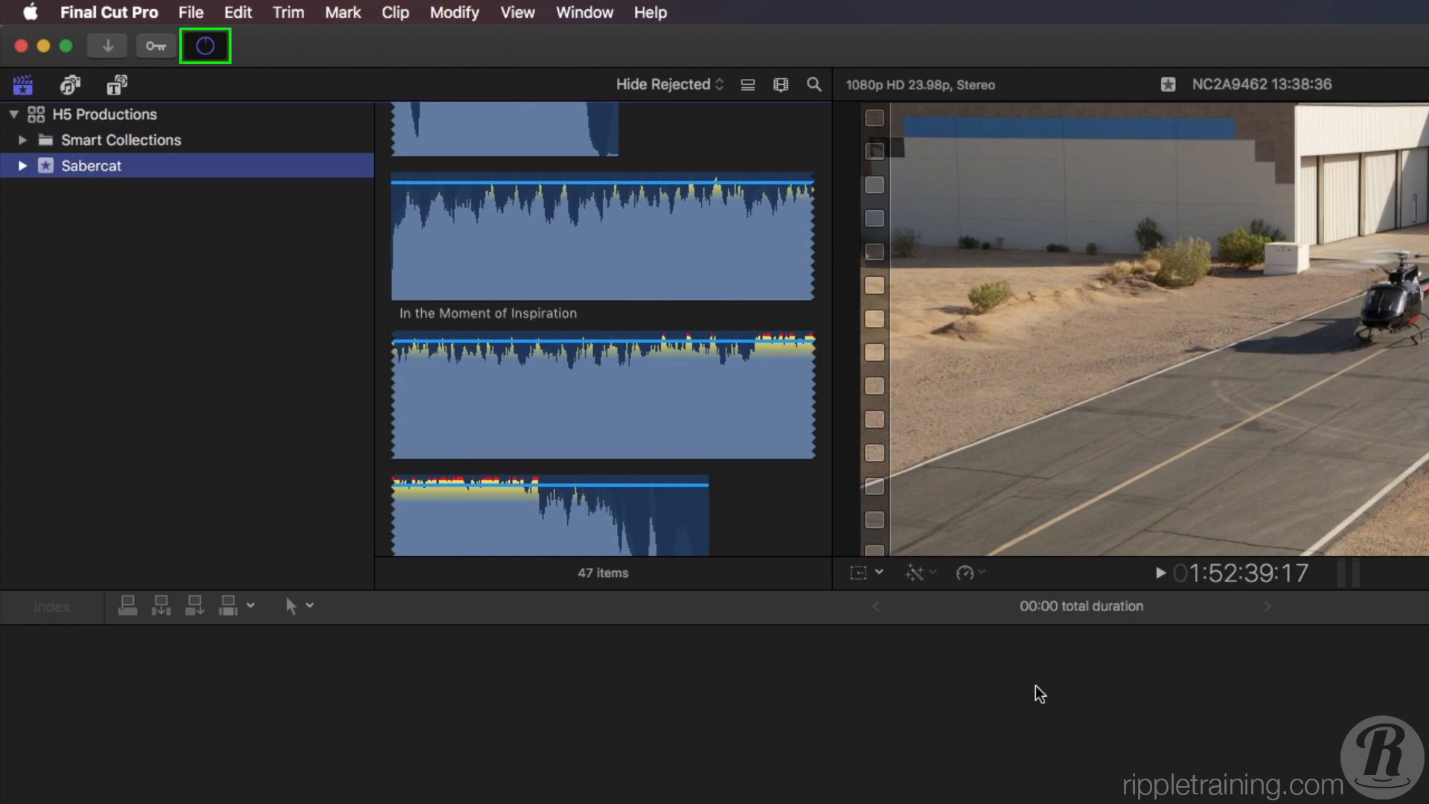
Inspect the background tasks with the media importing and thumbnails and waveforms details expanded in an enlarged window, and close it
left_click(207, 48)
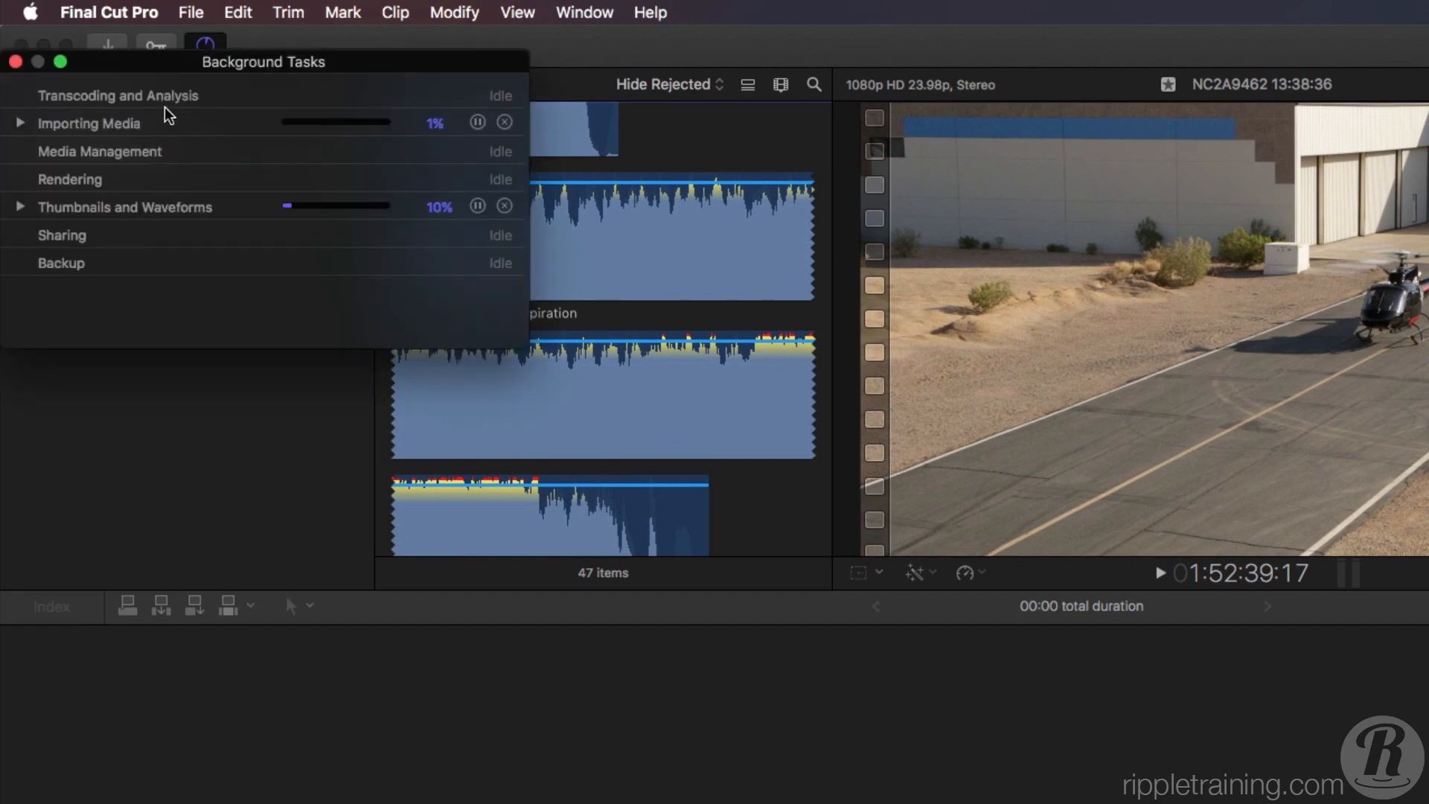
left_click(22, 123)
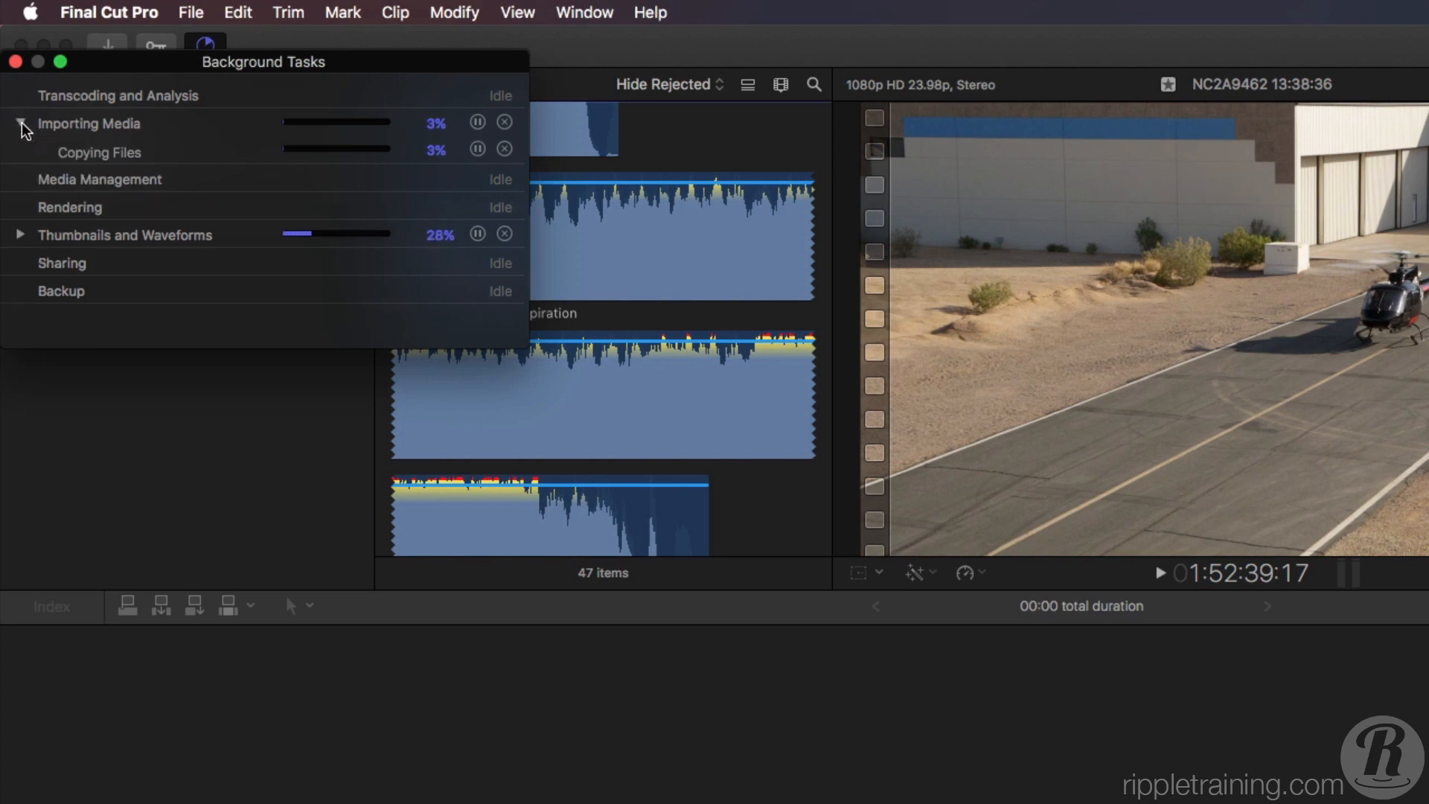
left_click(21, 235)
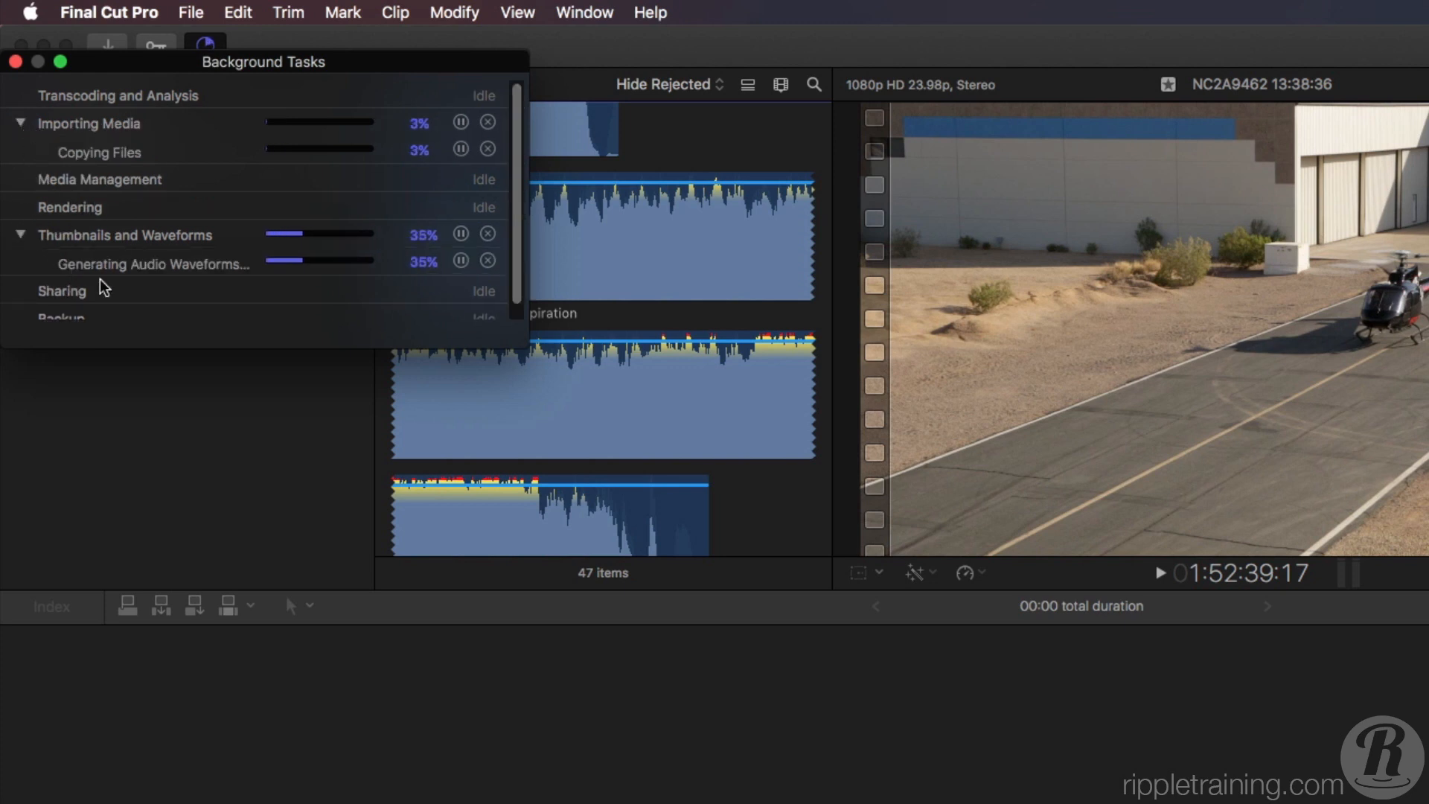
left_click_drag(520, 342, 716, 491)
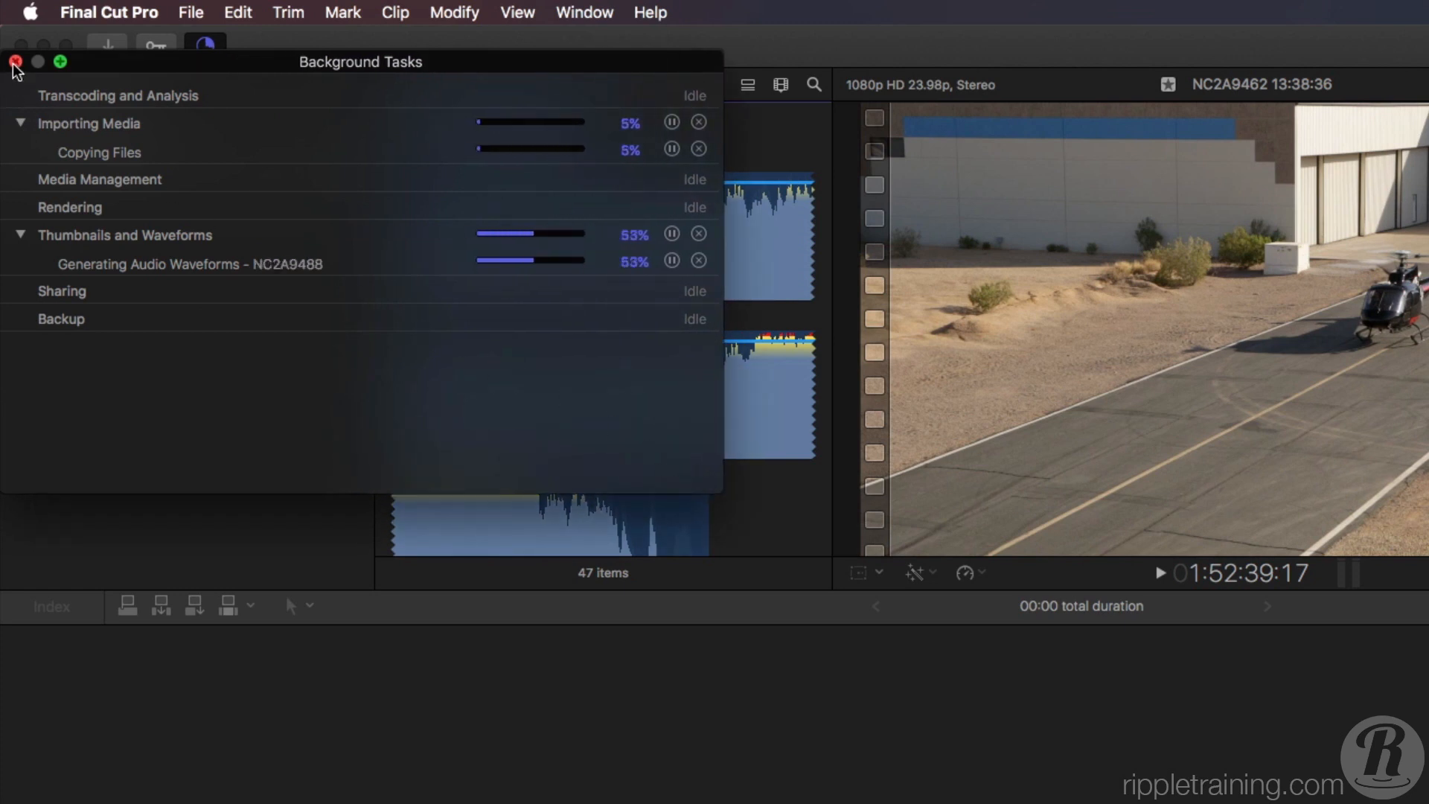
left_click(15, 61)
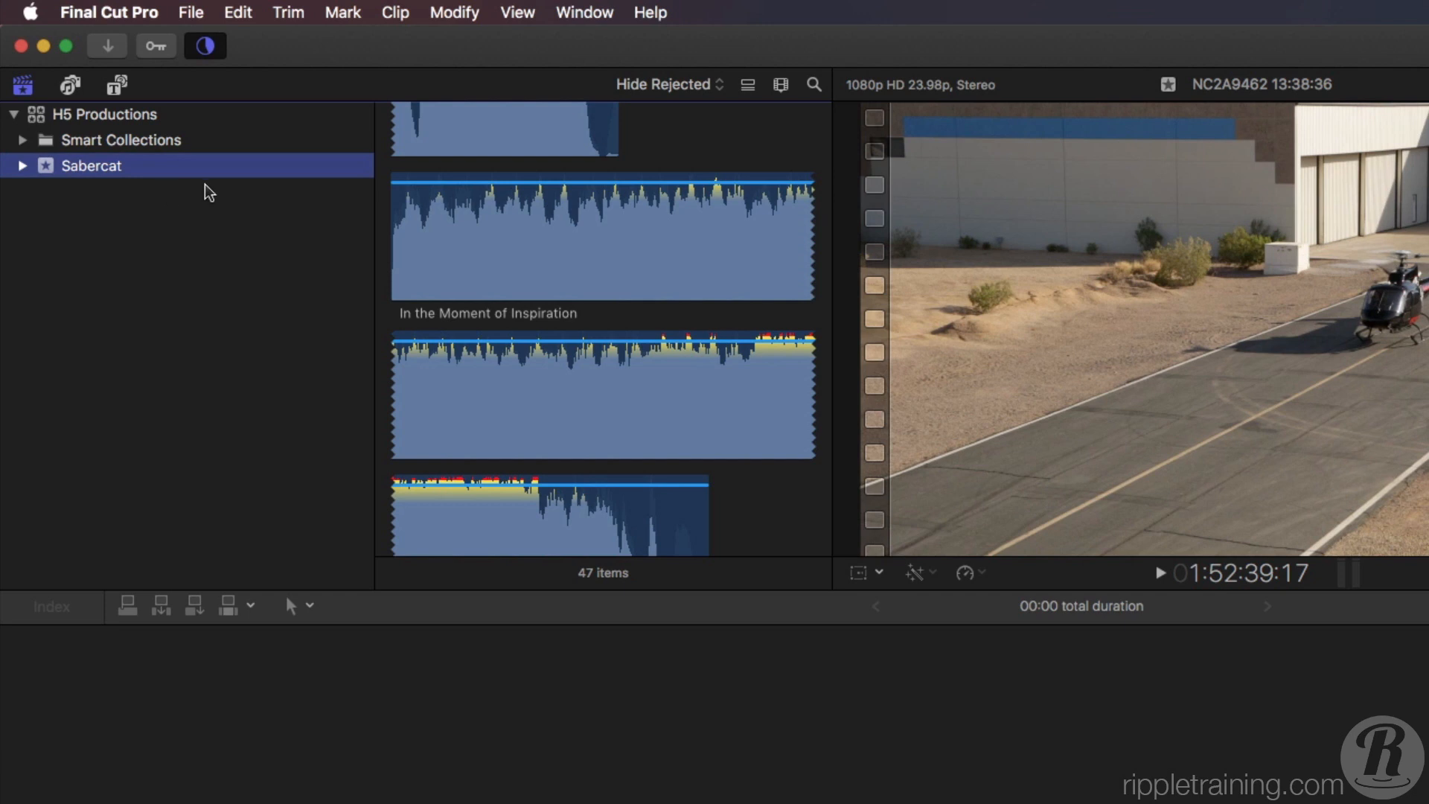
Switch the browser to list view and look through clips in the Sabercat event's Aerials and Cabin keyword collections
left_click(750, 88)
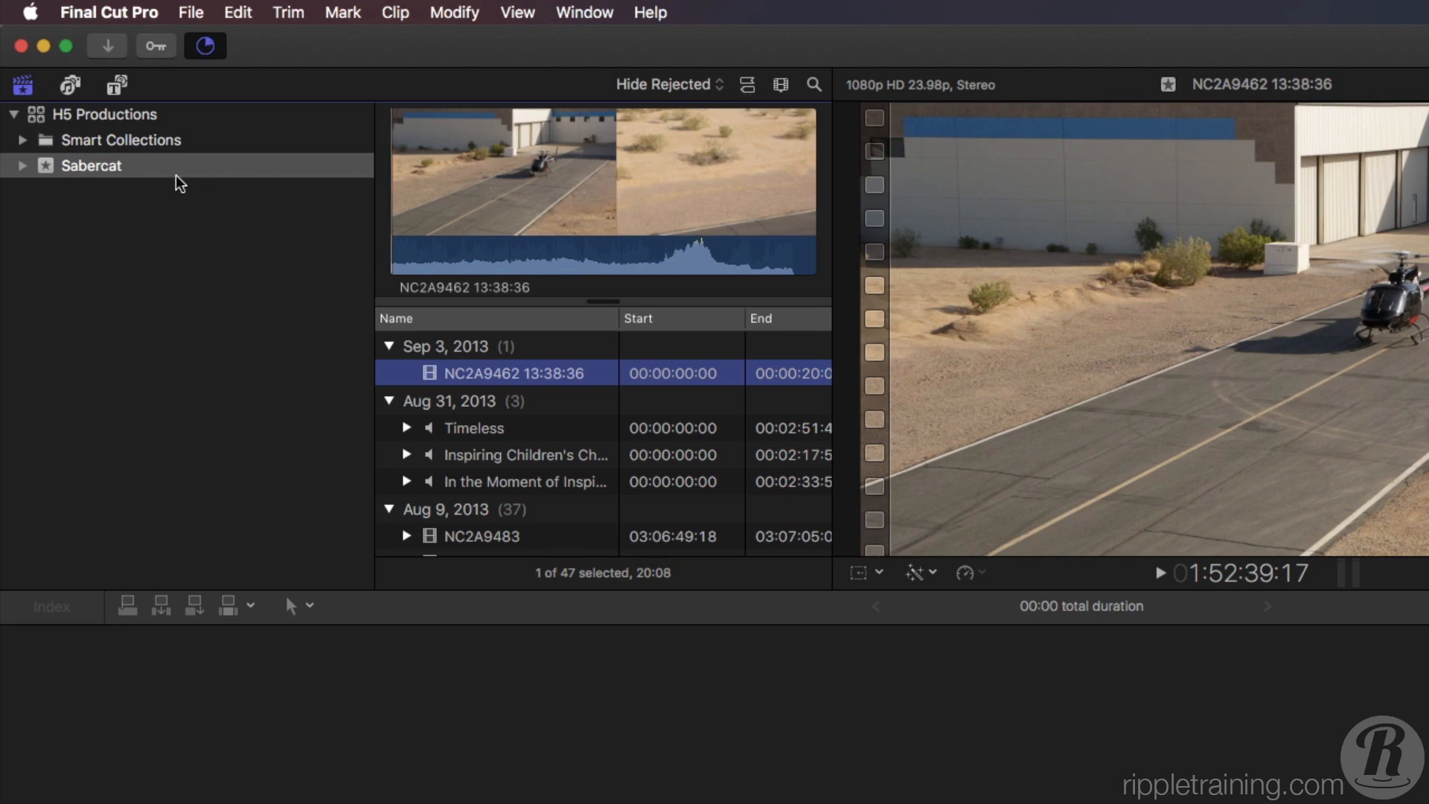
left_click(23, 165)
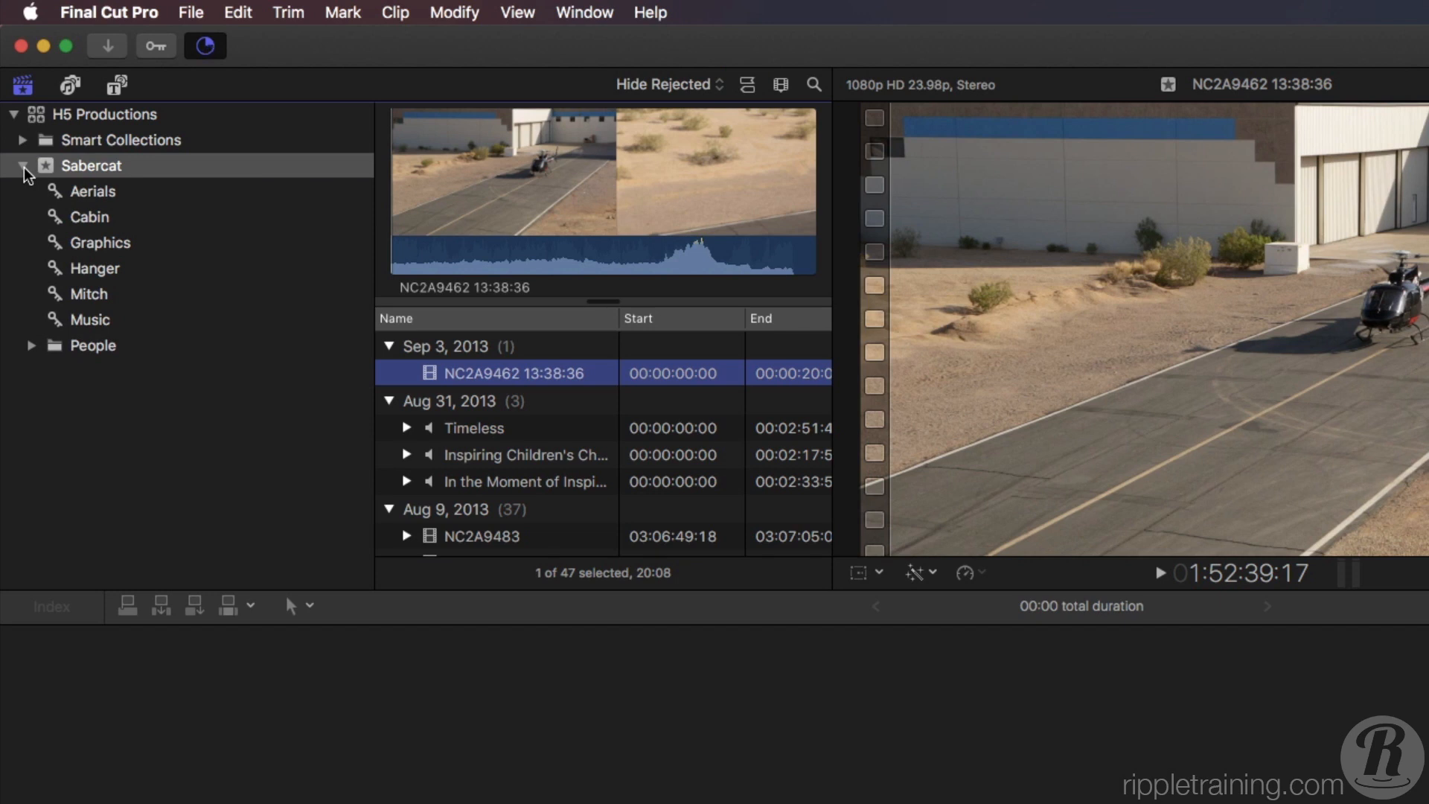
left_click(93, 194)
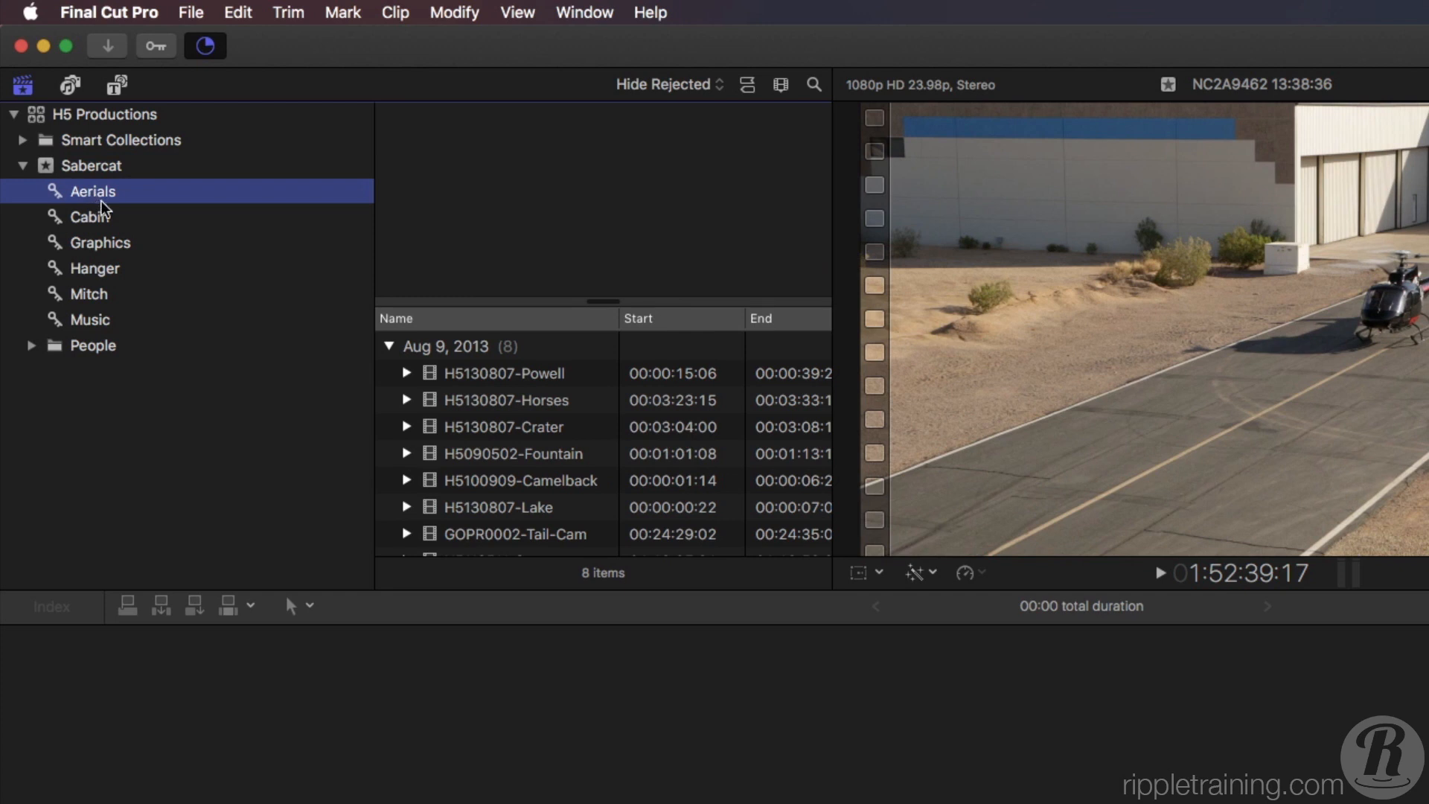
left_click(510, 381)
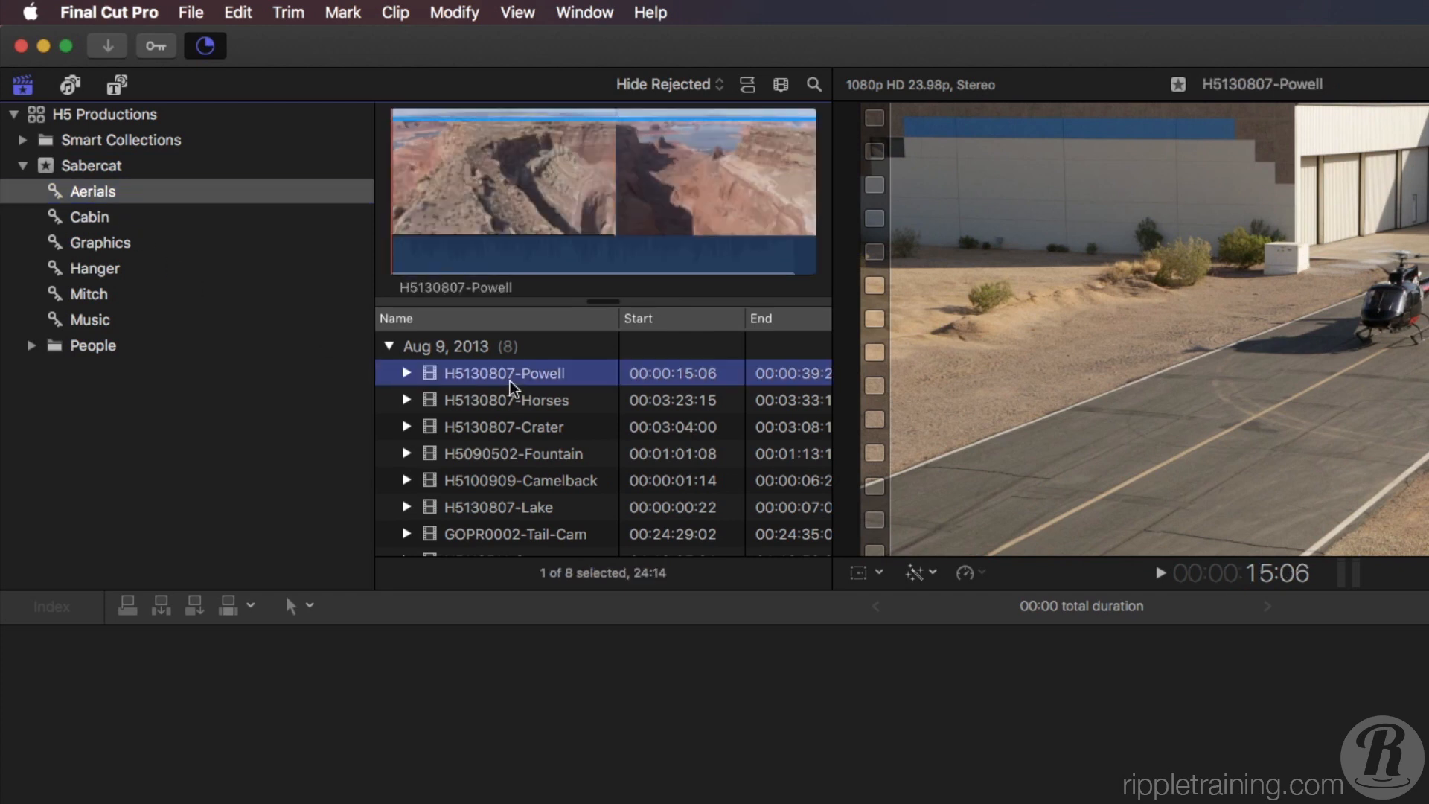
left_click(509, 402)
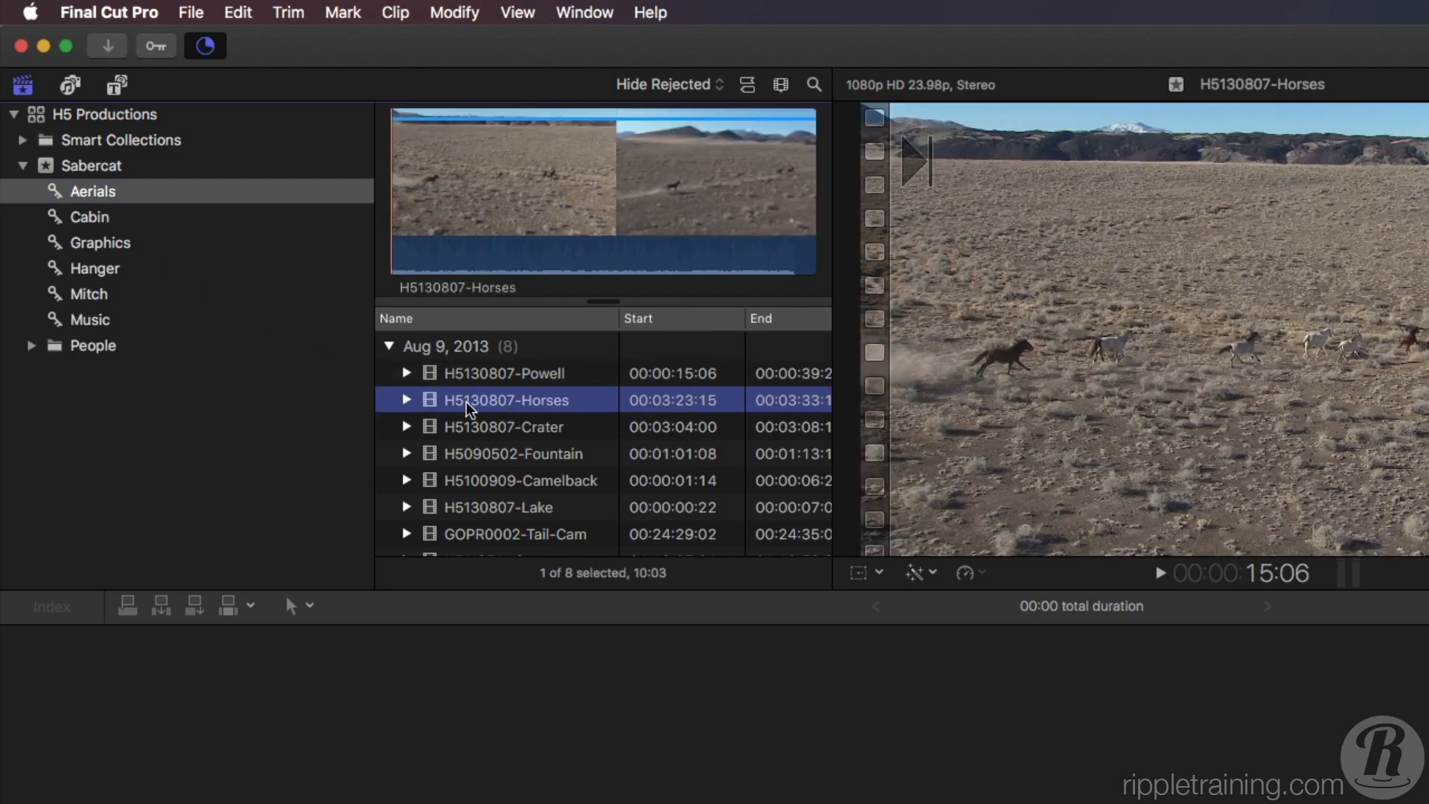
left_click(104, 223)
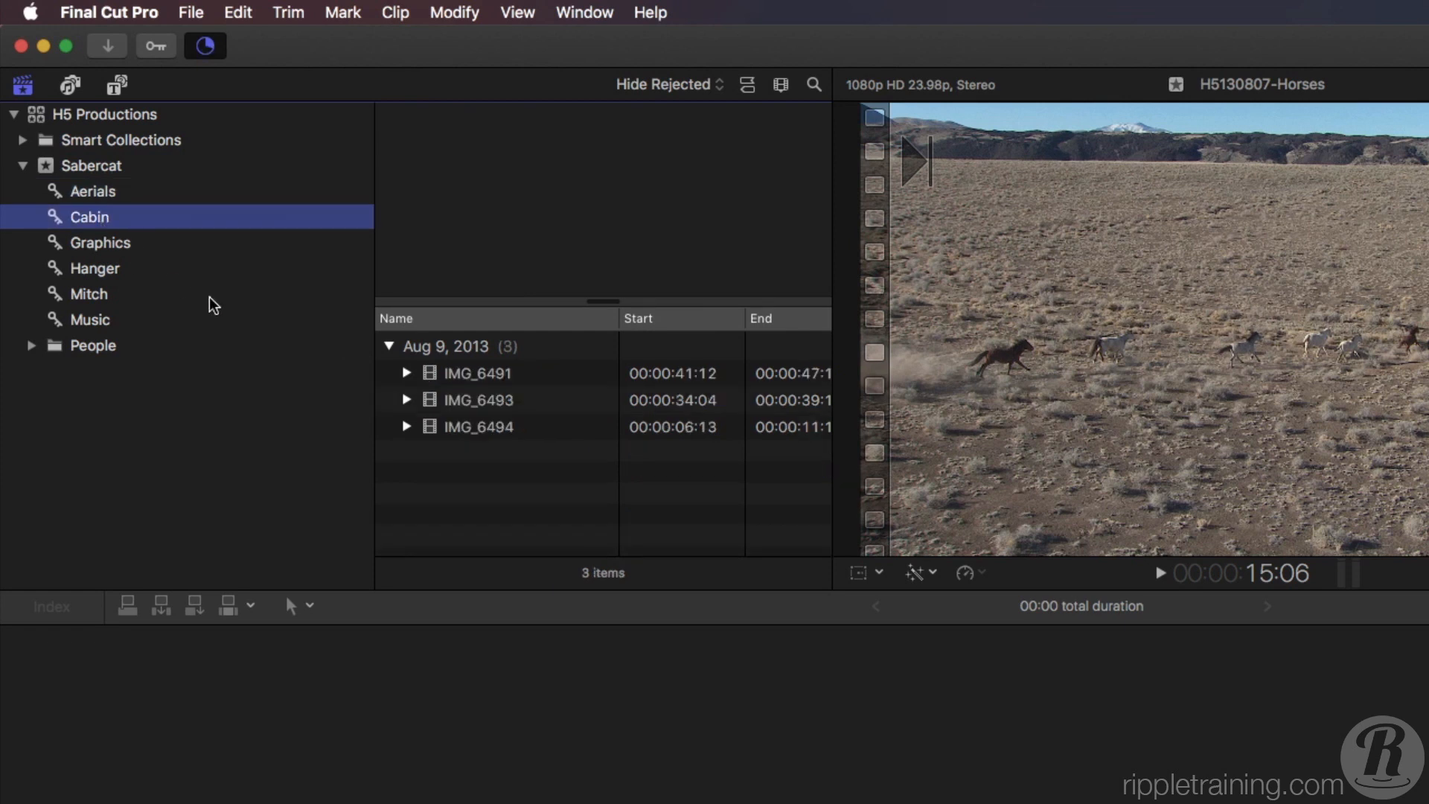
left_click(467, 378)
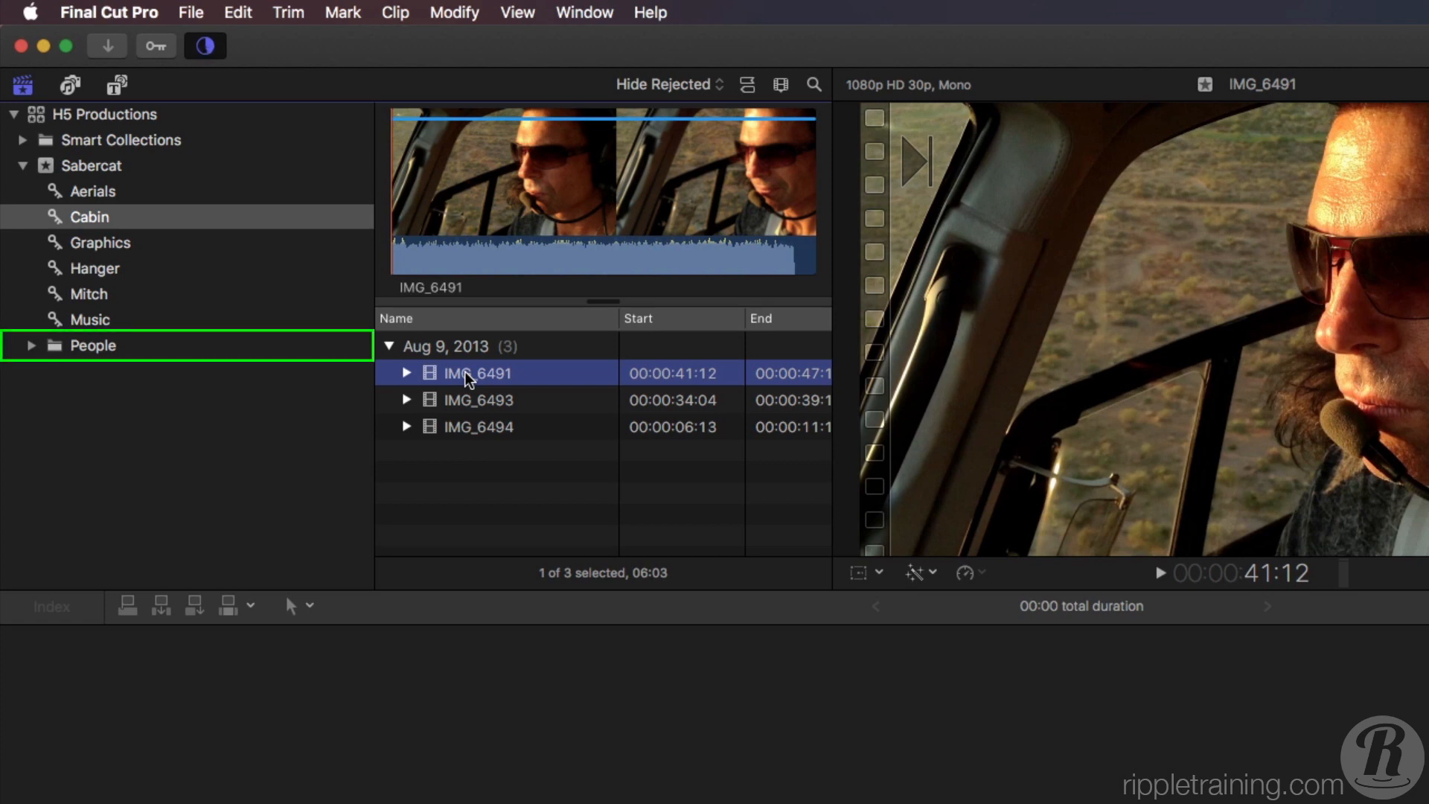
Expand the People folder and review clips in its Close Up Shot, Medium Shot and One Person smart collections
left_click(31, 346)
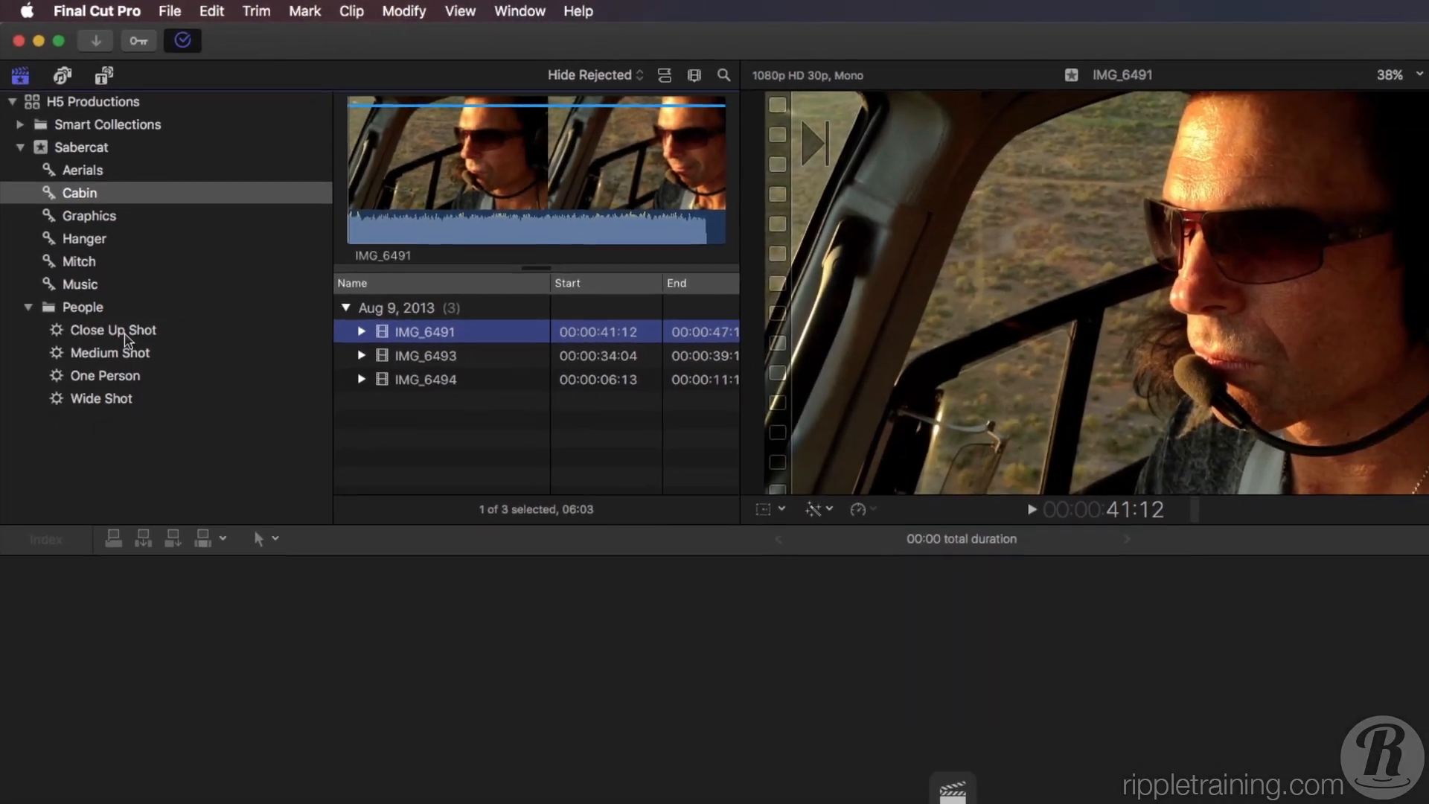
left_click(125, 333)
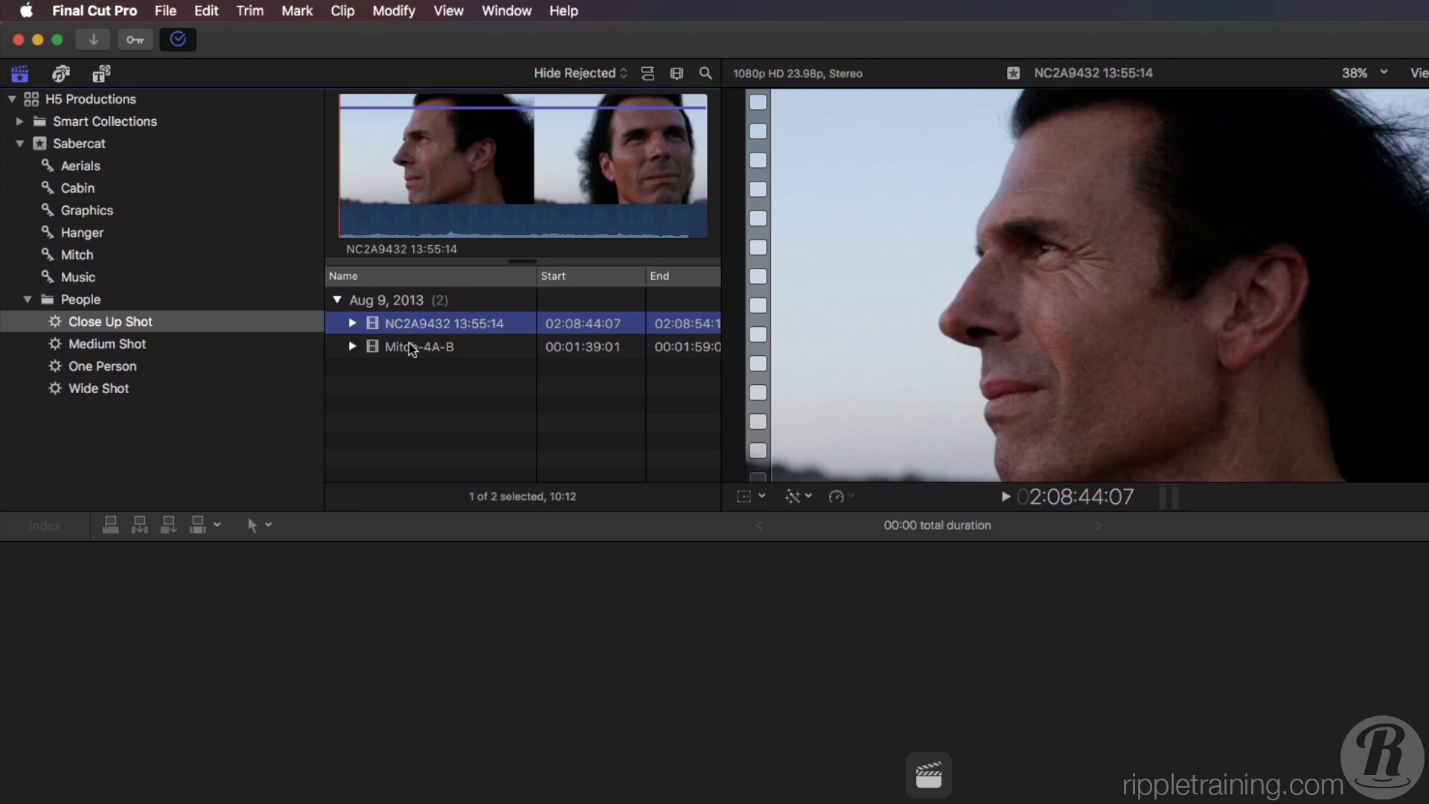
left_click(410, 346)
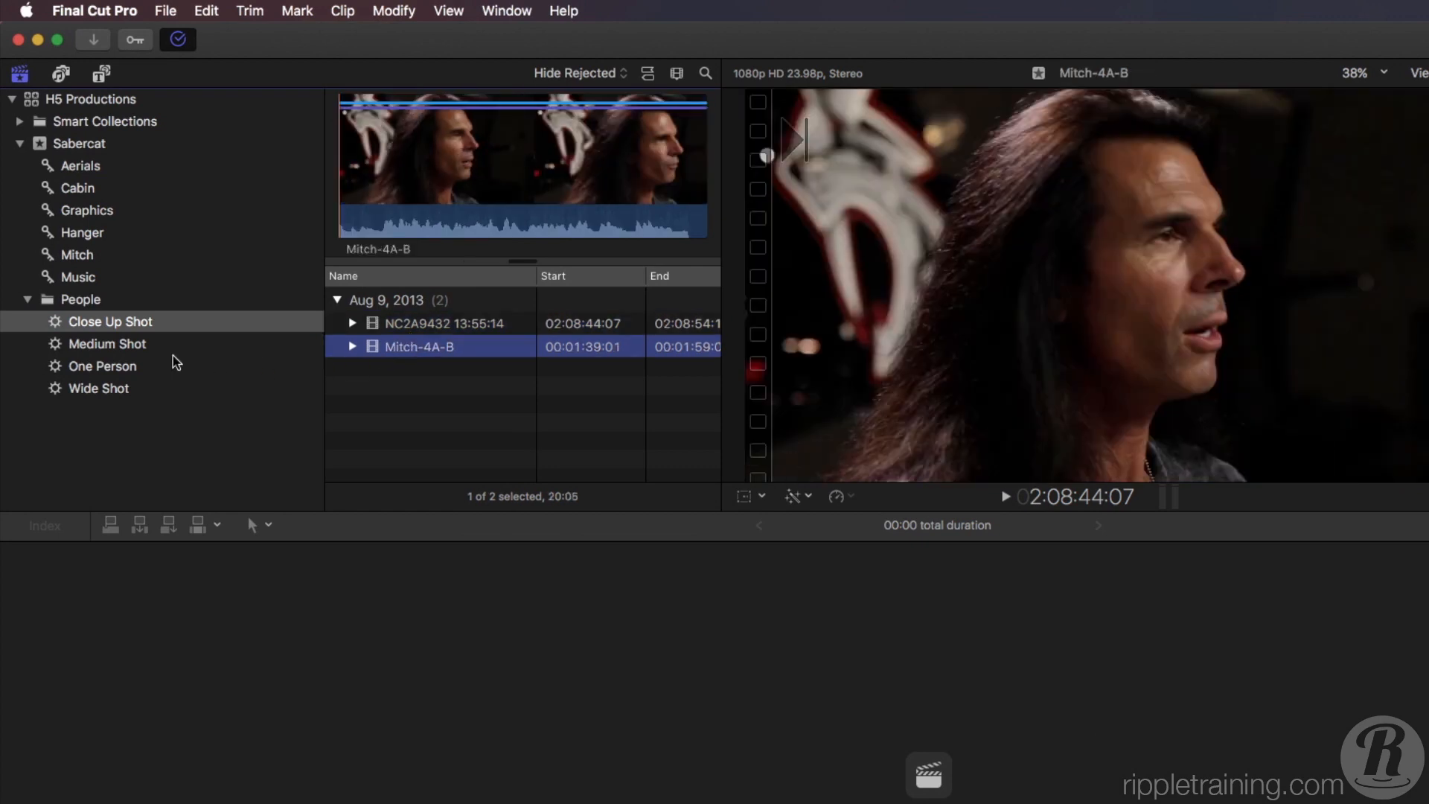
left_click(144, 345)
left_click(421, 356)
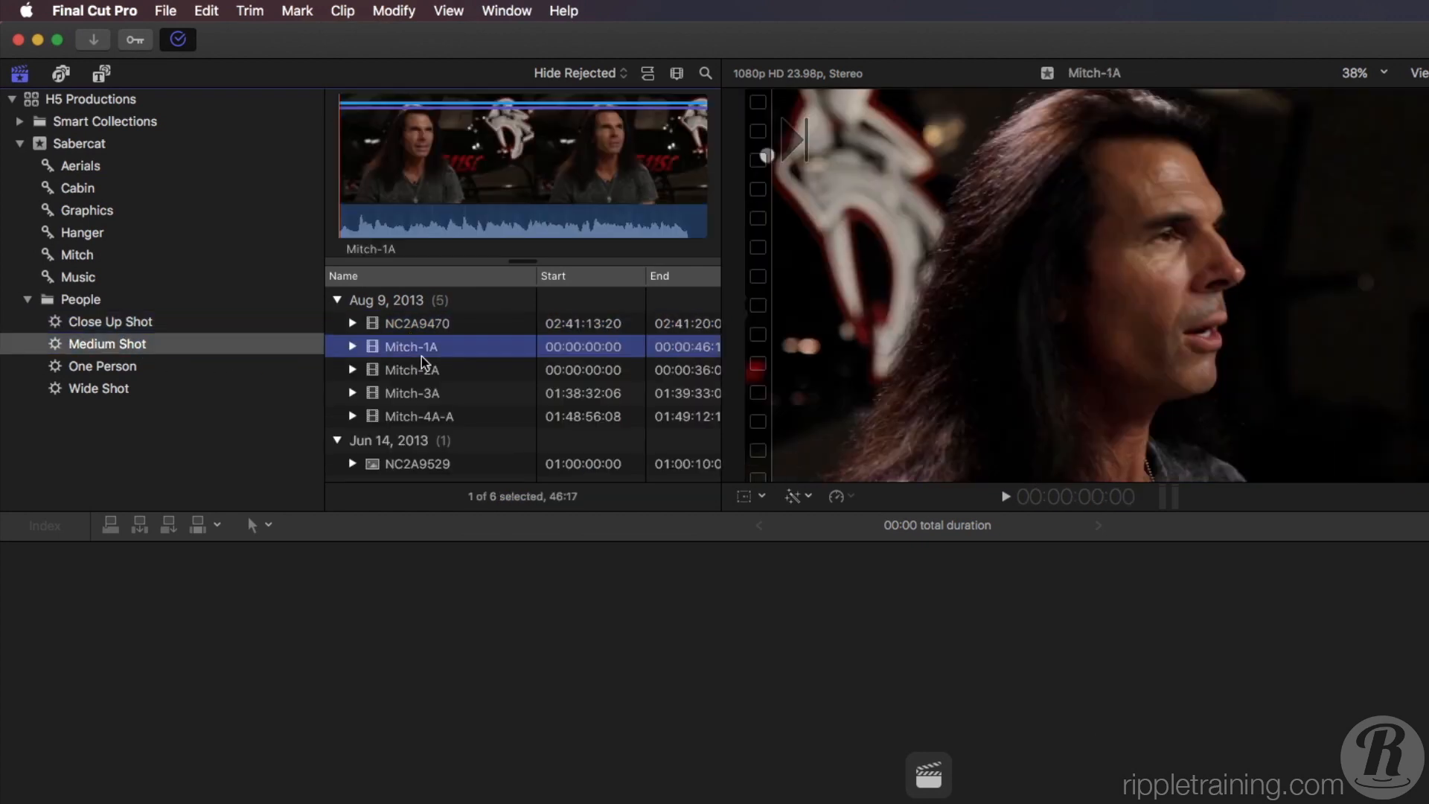
left_click(423, 375)
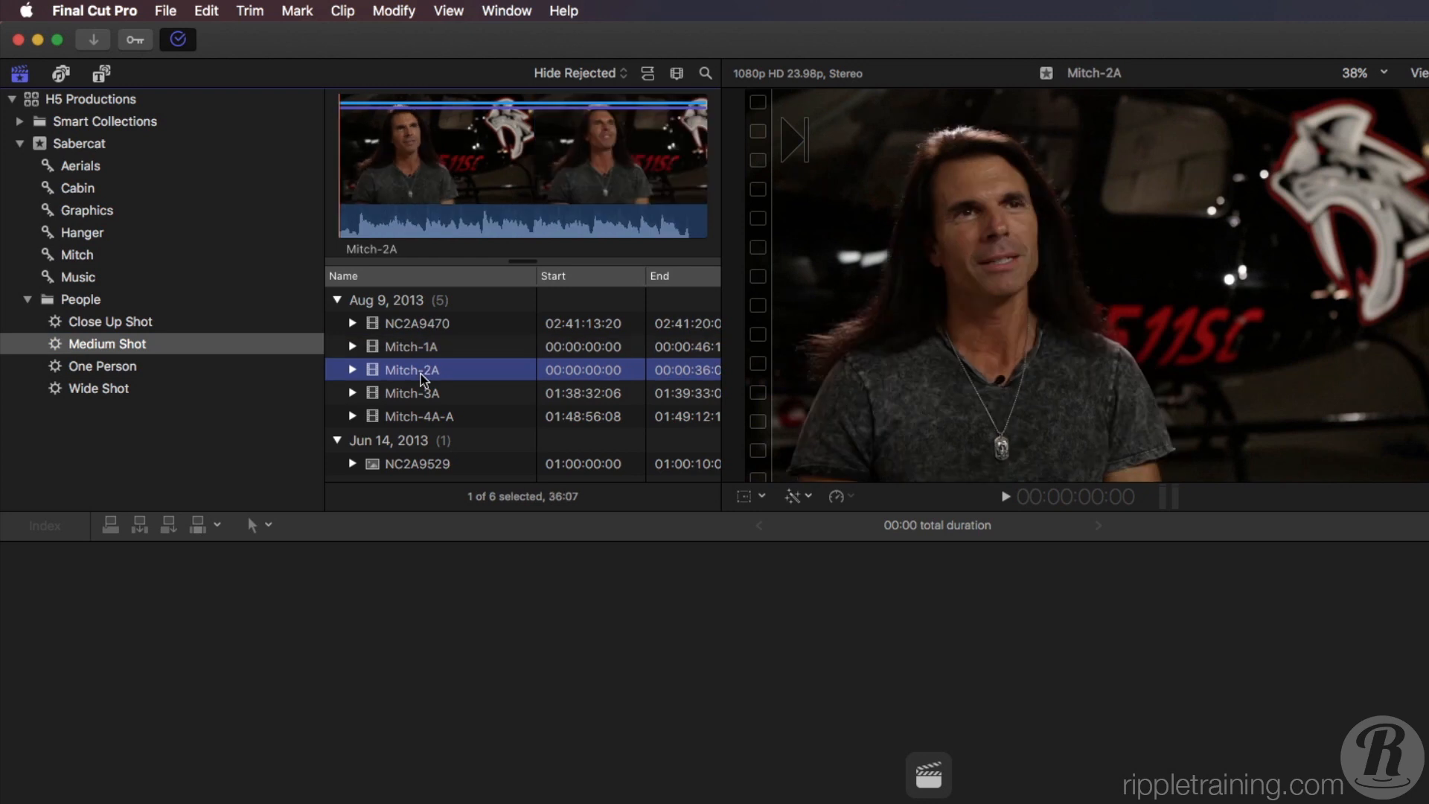
left_click(131, 368)
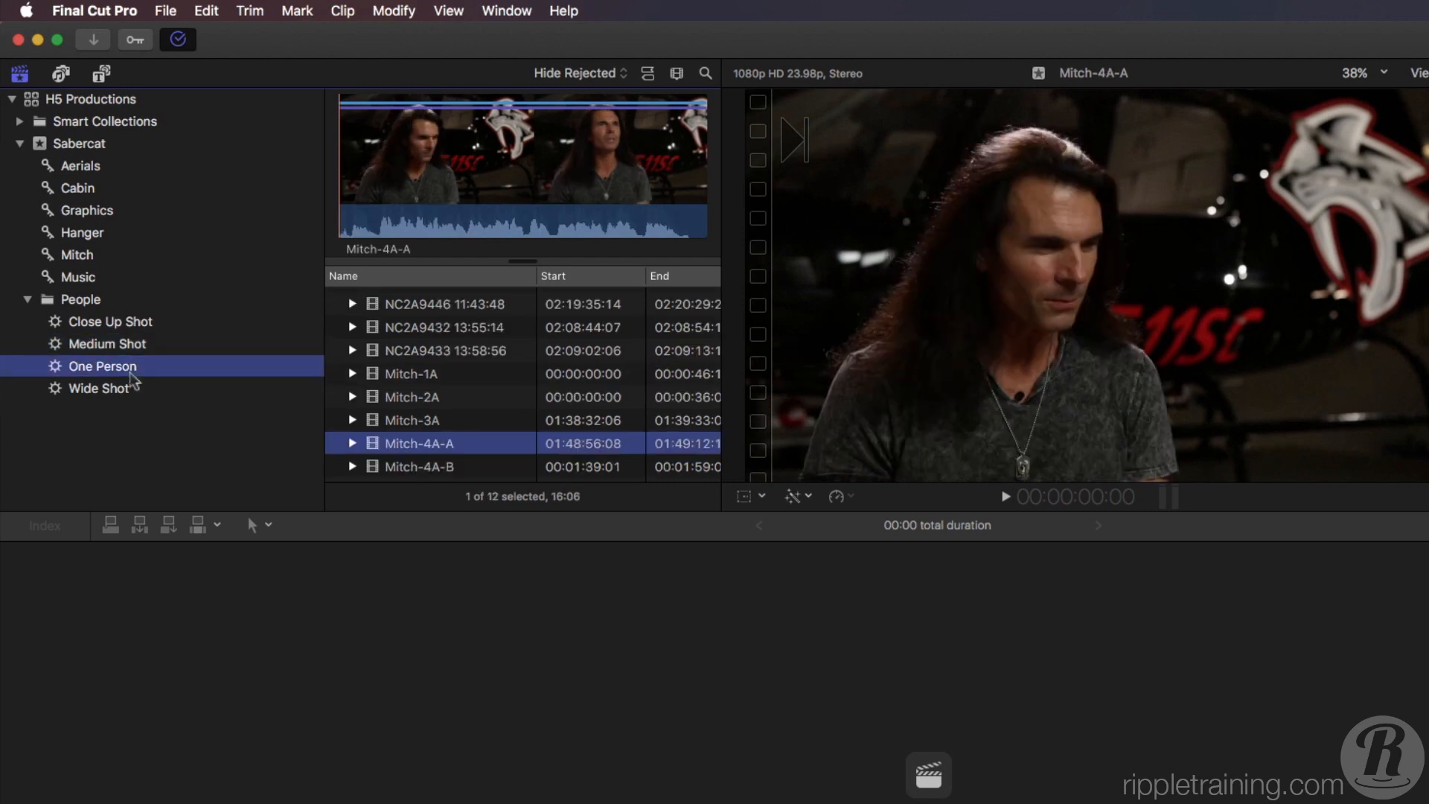
Check the Mitch-4A-B clip in the One Person collection and look through the video and still clips in the Wide Shot smart collection
left_click(409, 461)
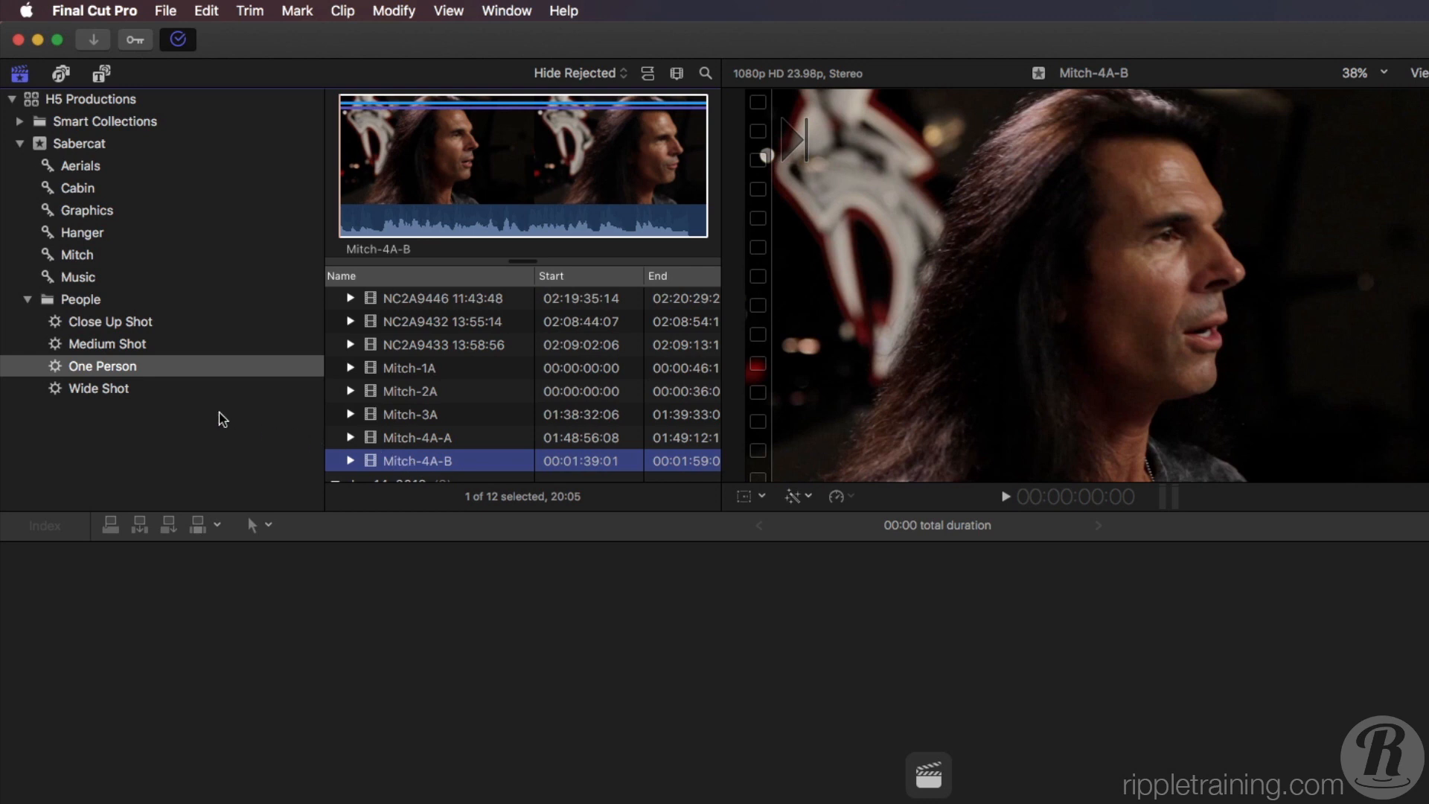
left_click(105, 390)
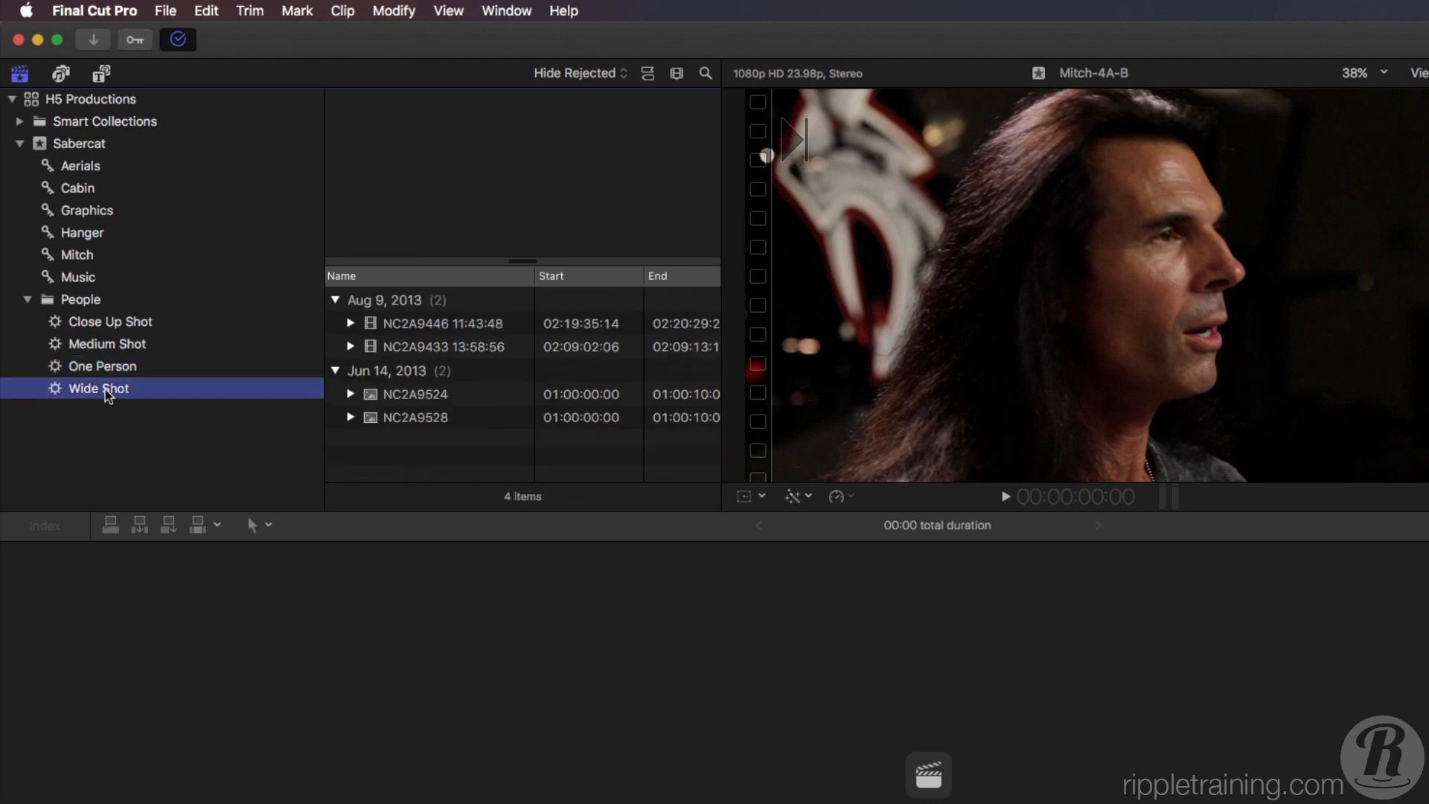
left_click(418, 393)
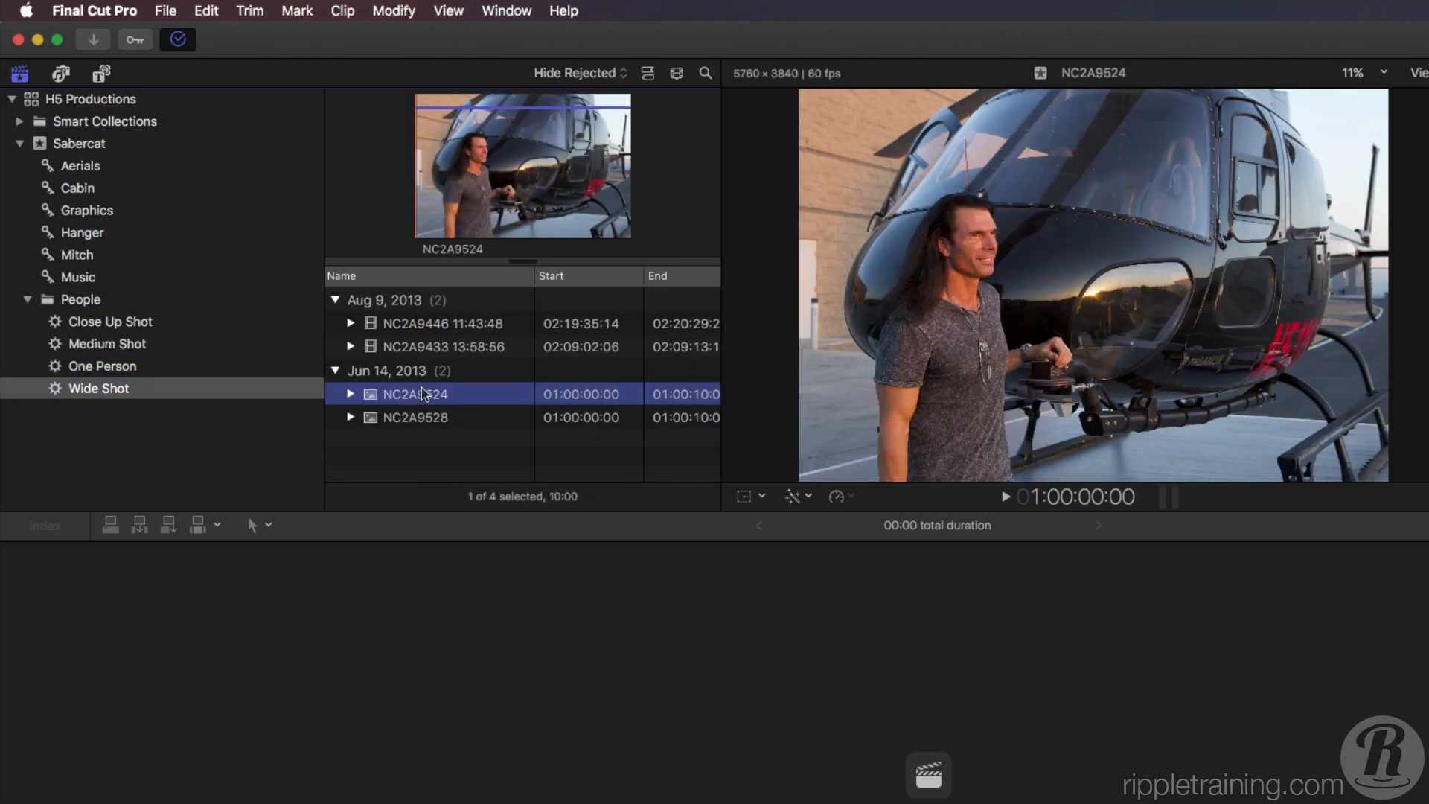
left_click(427, 348)
left_click(436, 324)
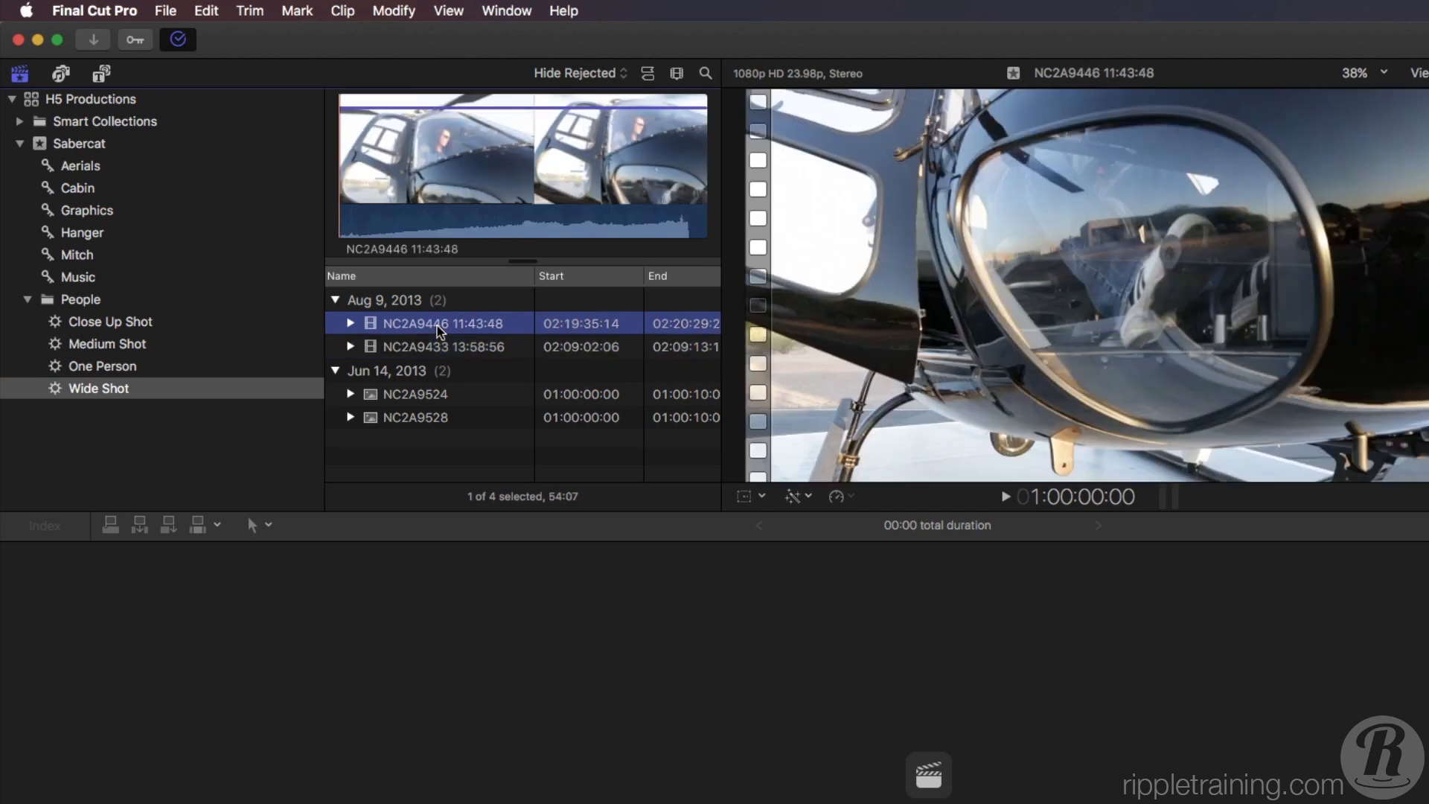
left_click(431, 397)
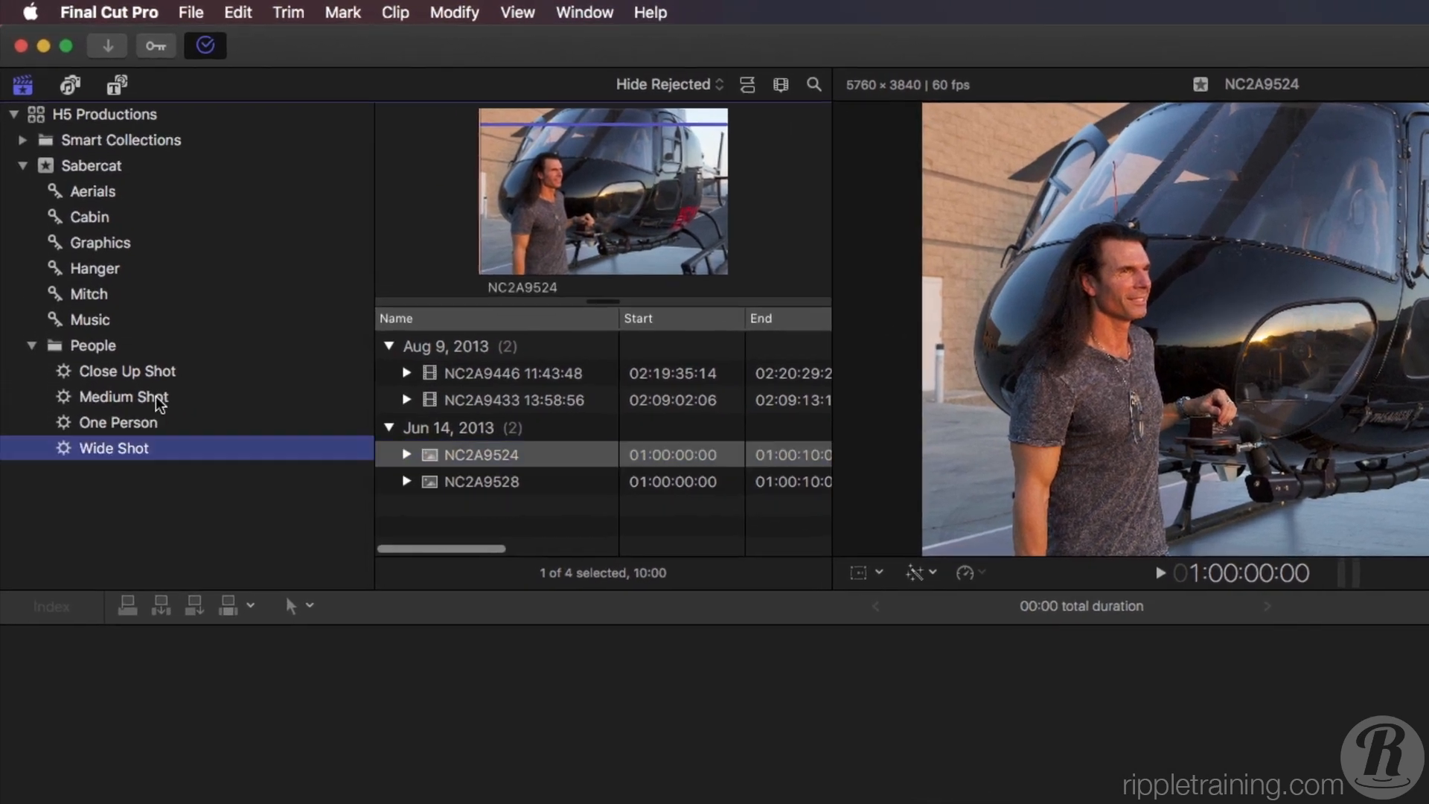
Show the Medium Shot smart collection and expand the Mitch-1A clip to examine its analysis and folder keywords
left_click(137, 347)
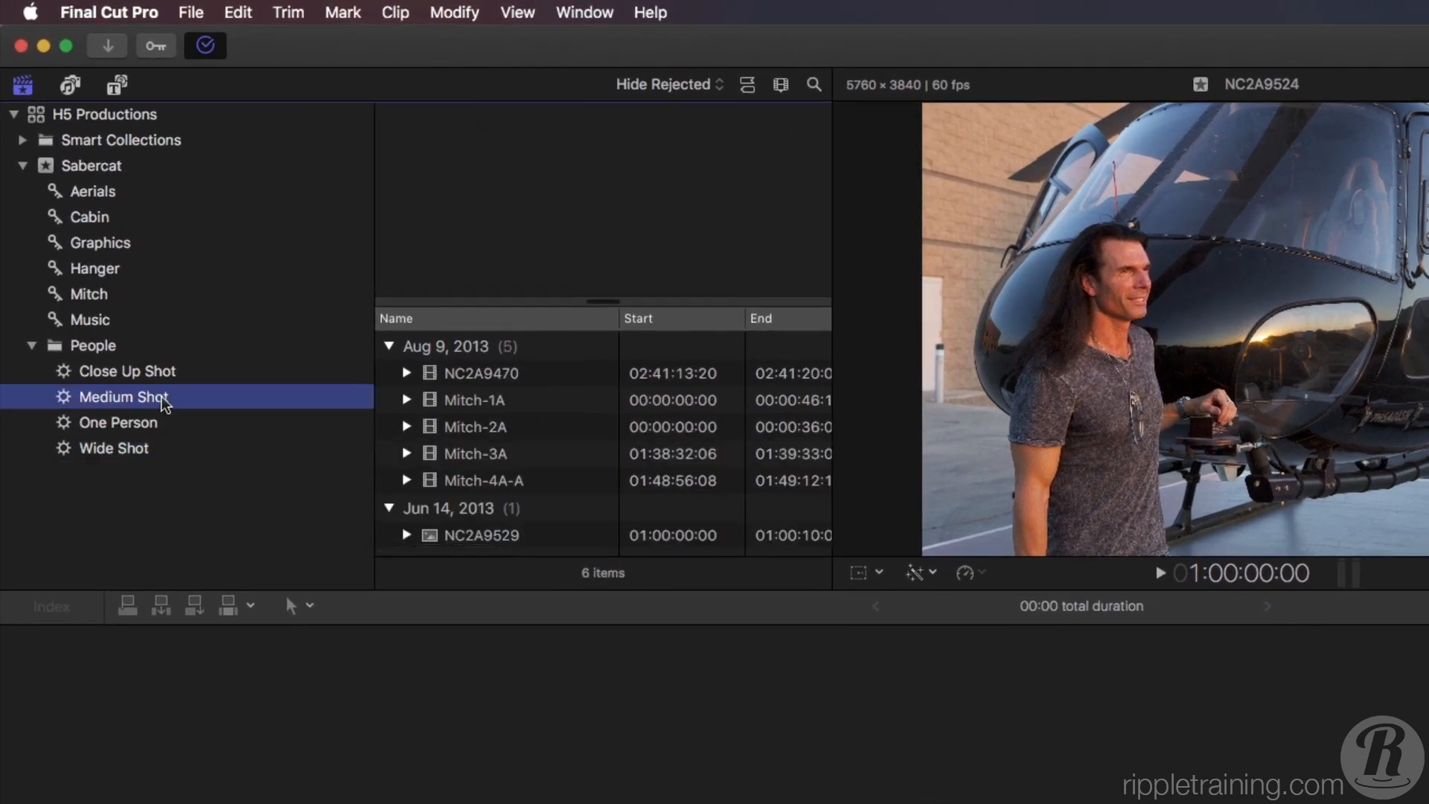
left_click(463, 402)
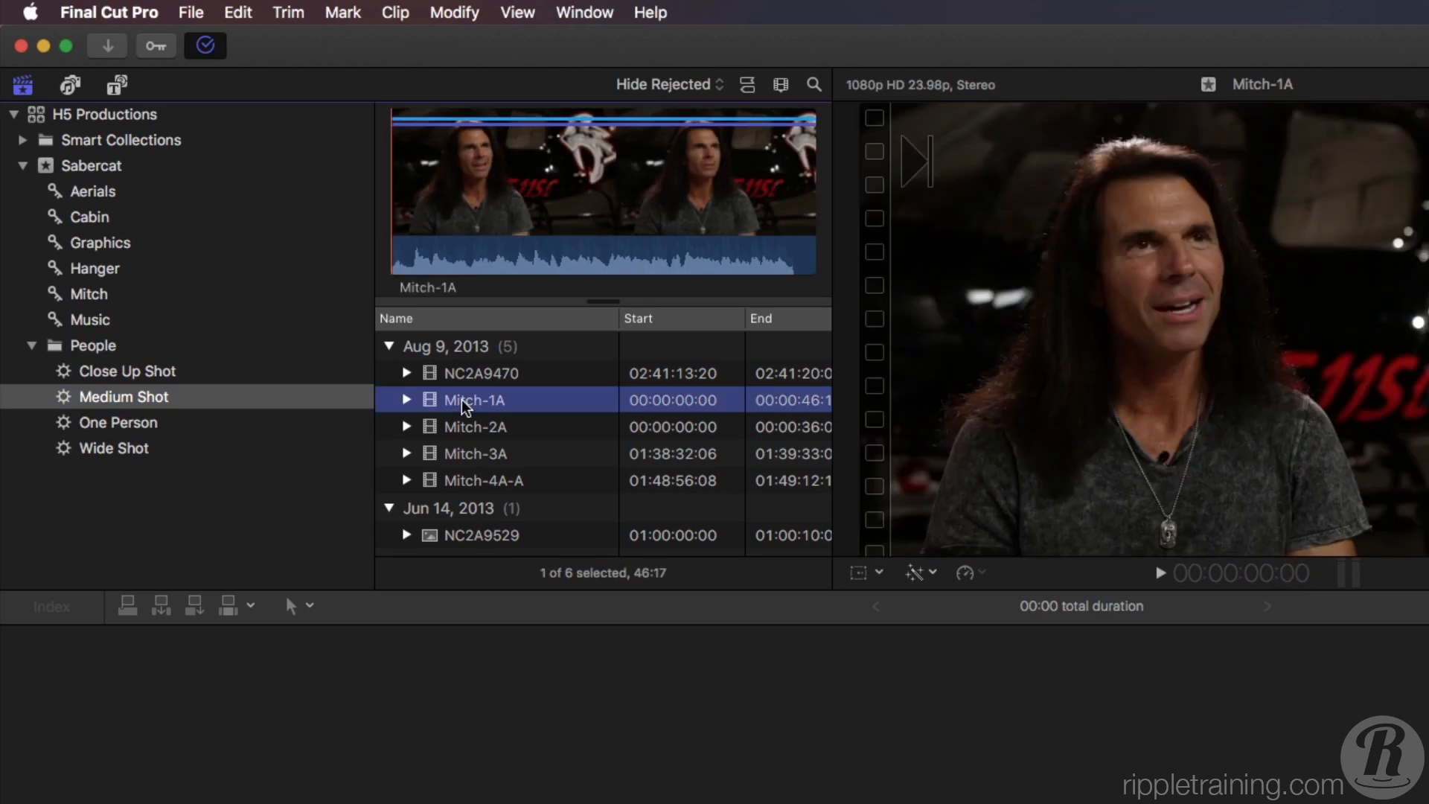
left_click(408, 400)
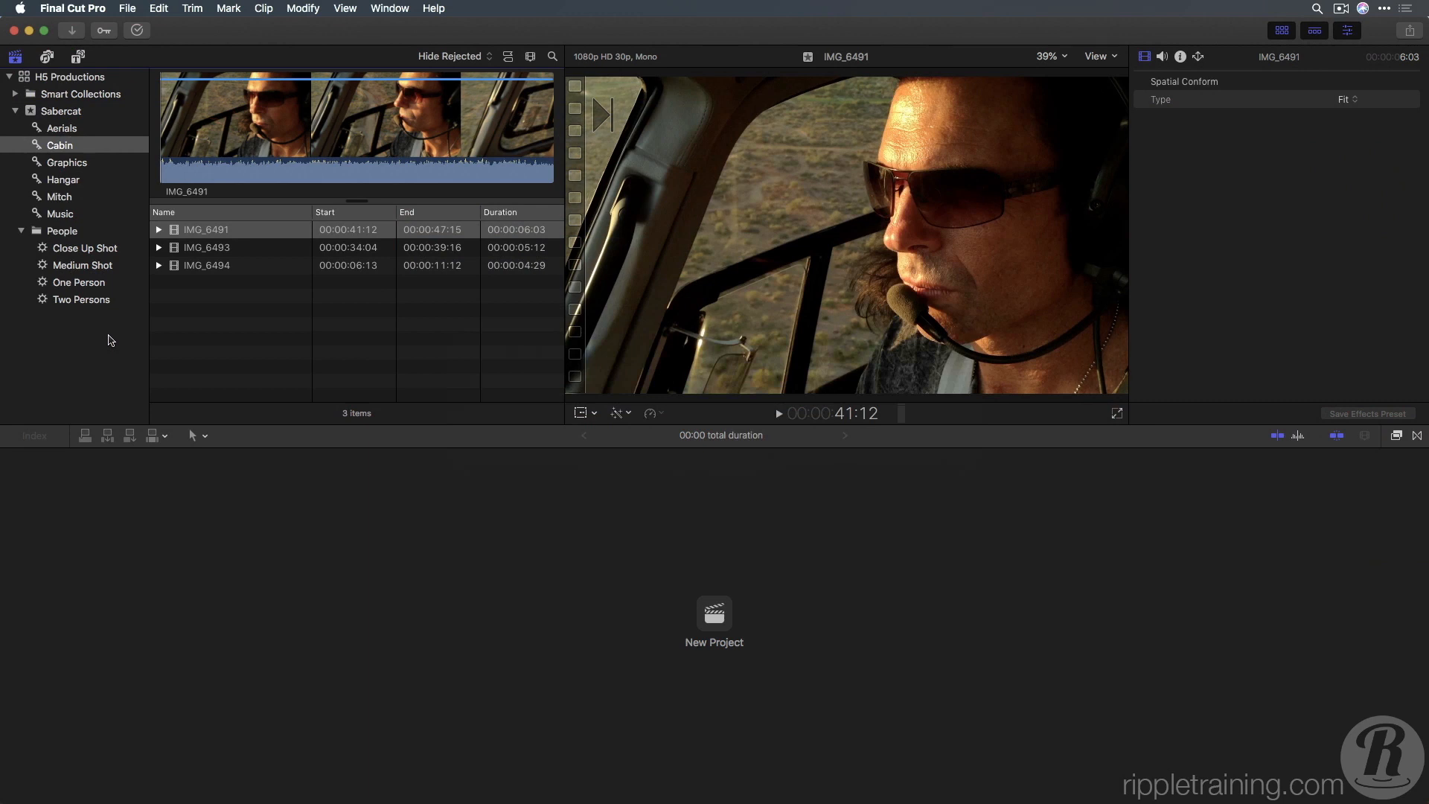
Switch to Finder with other apps hidden and open the H5 Event Media folder inside FCPX-Library-Media on the desktop
key("super+Tab")
key("alt+super+h")
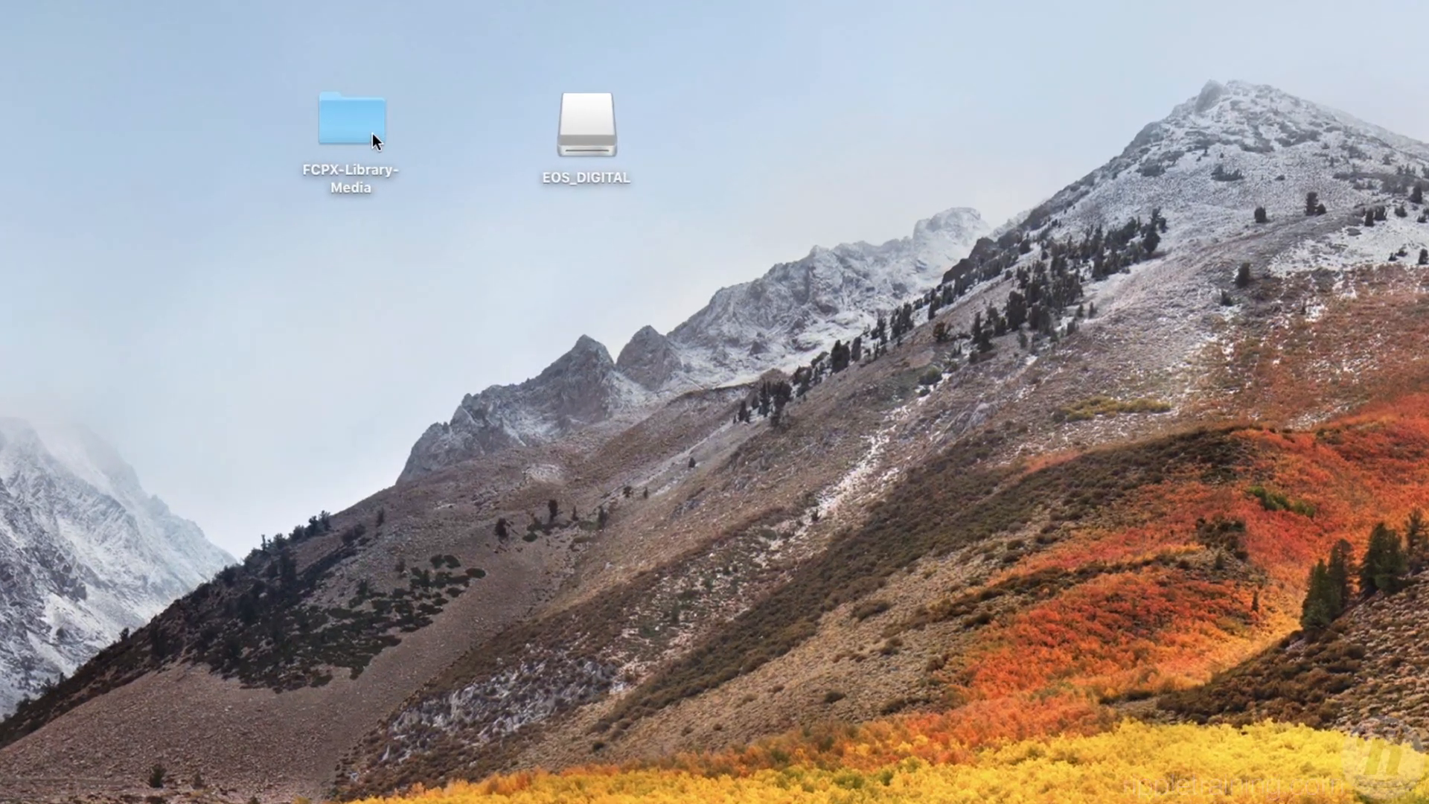
double_click(372, 134)
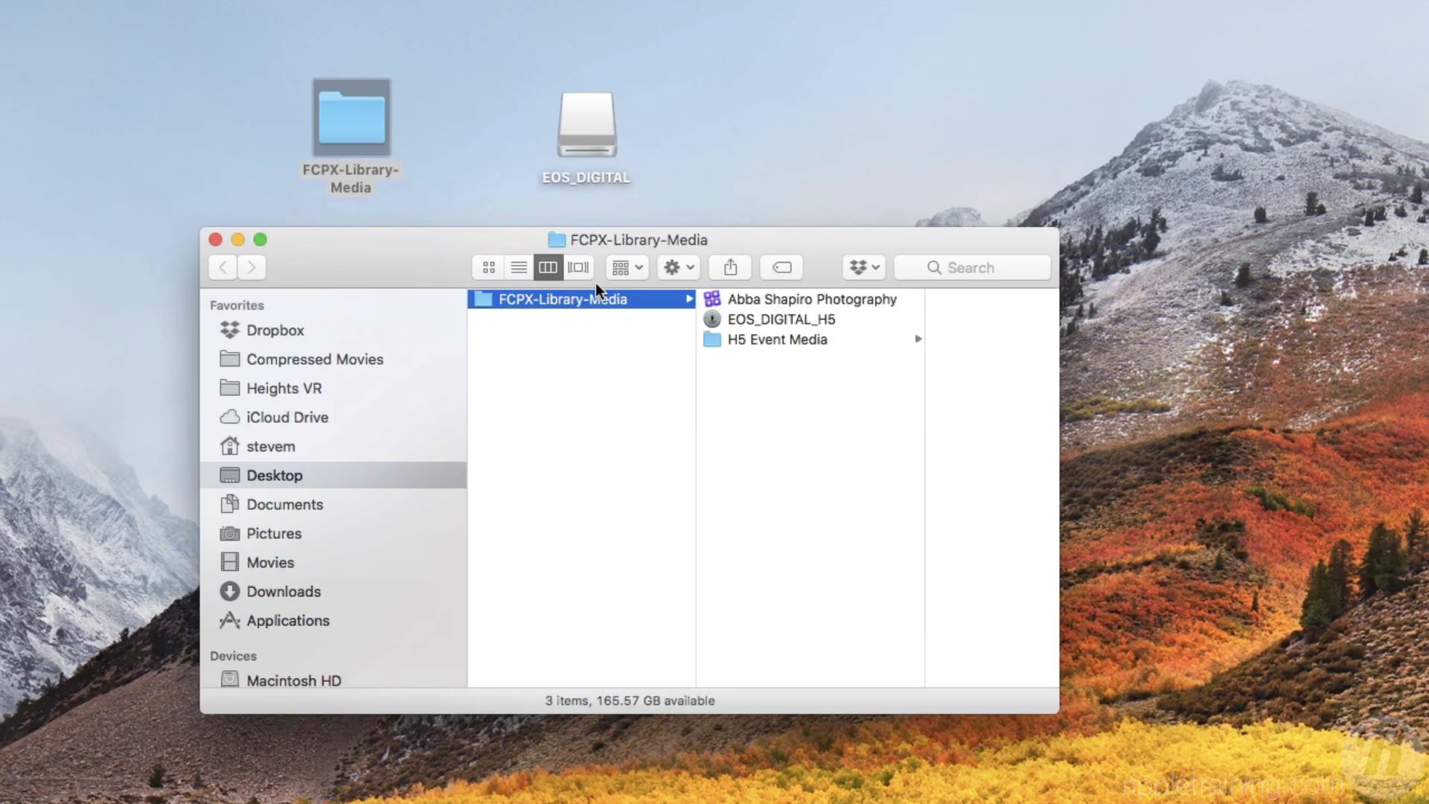
left_click(722, 340)
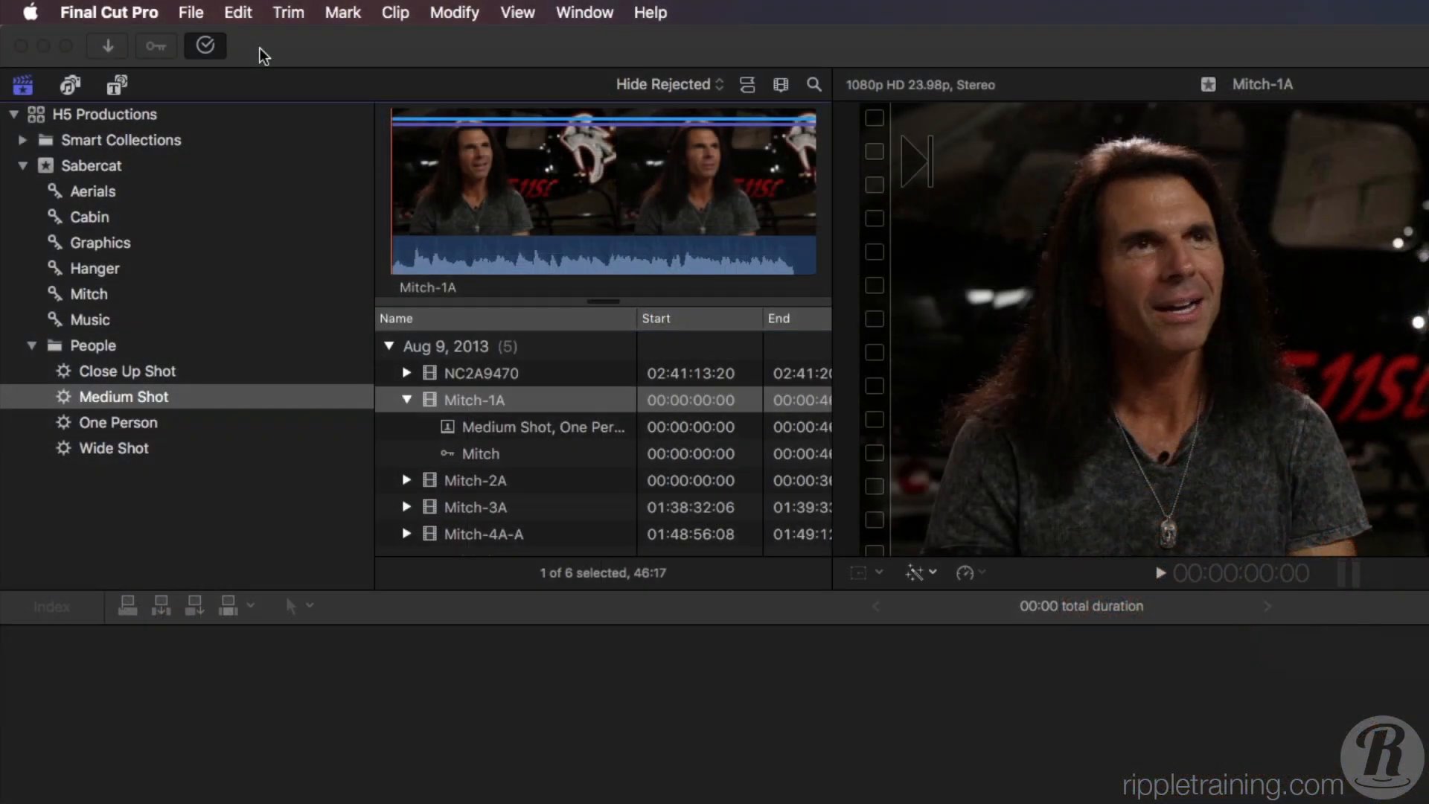
Return to Final Cut Pro, review the default file, keyword, transcoding and analysis options in the import preferences, and close them
left_click(260, 48)
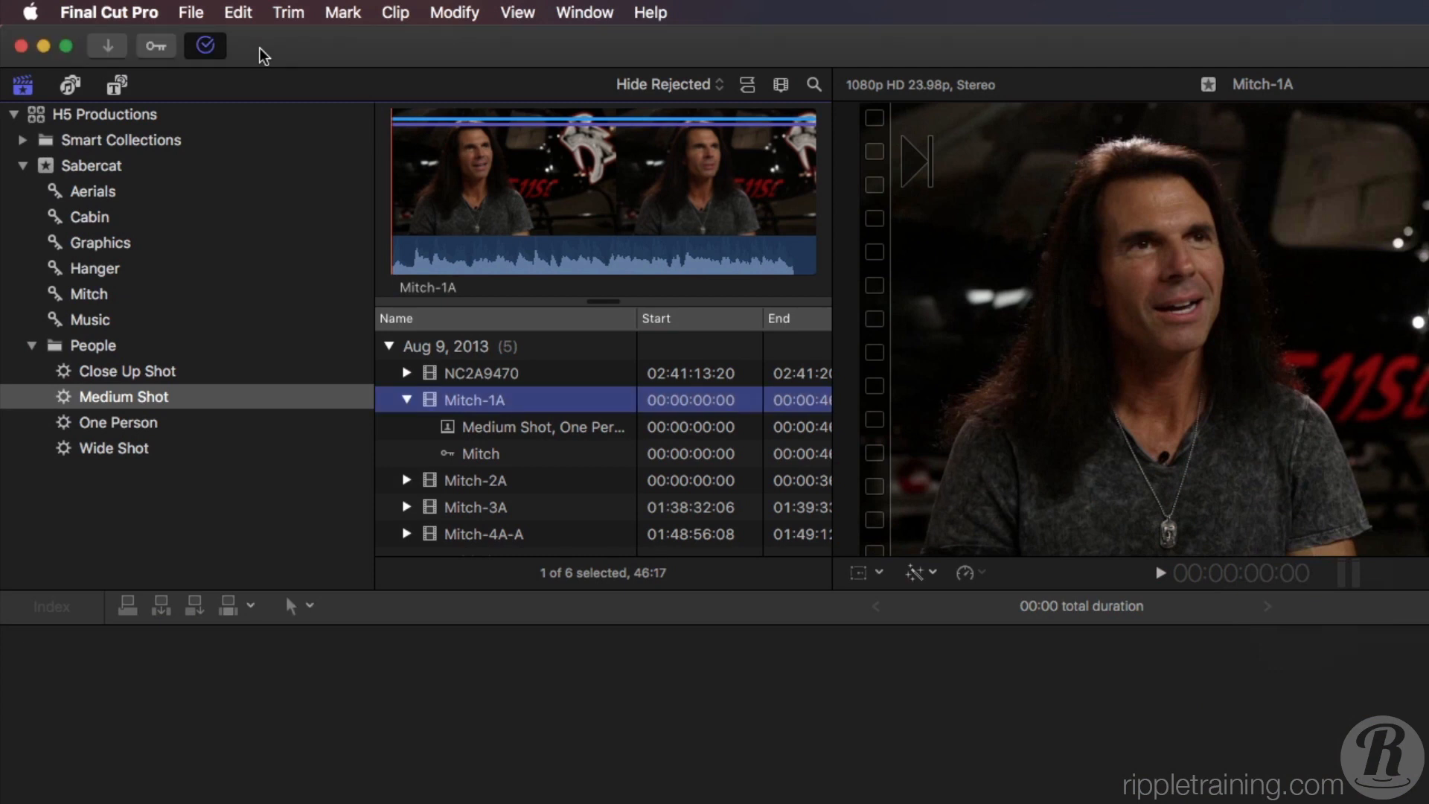
left_click(109, 12)
left_click(125, 74)
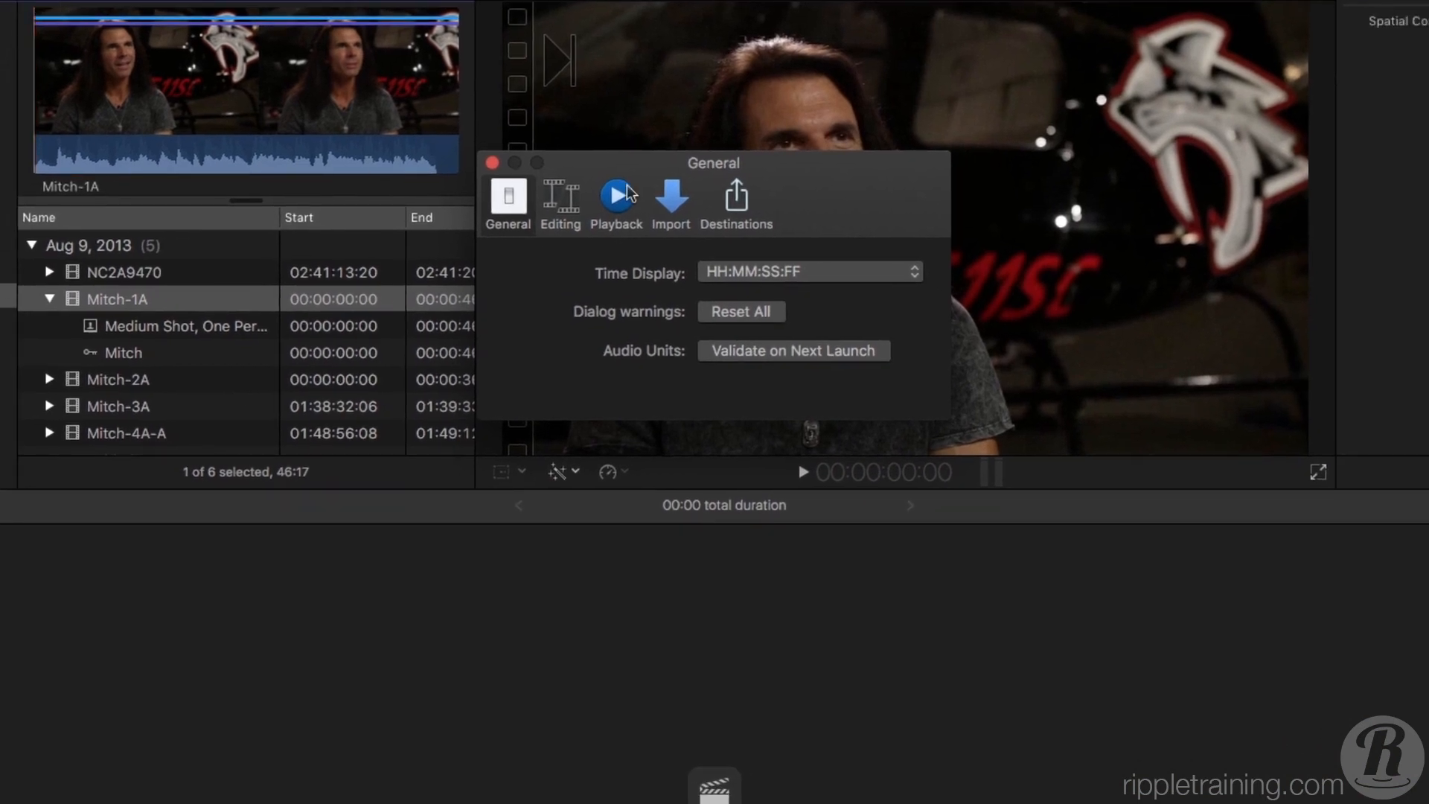
left_click(670, 197)
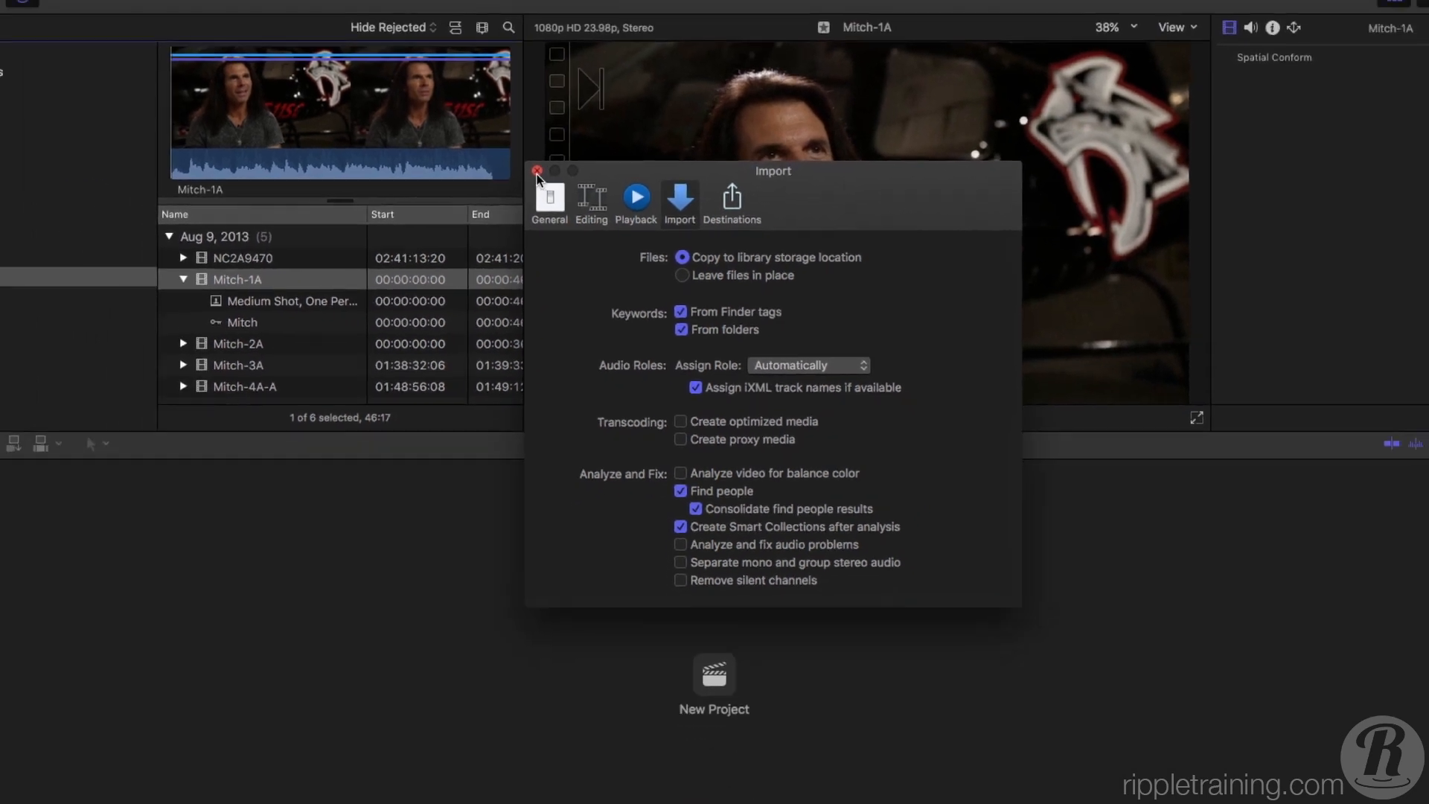
left_click(493, 164)
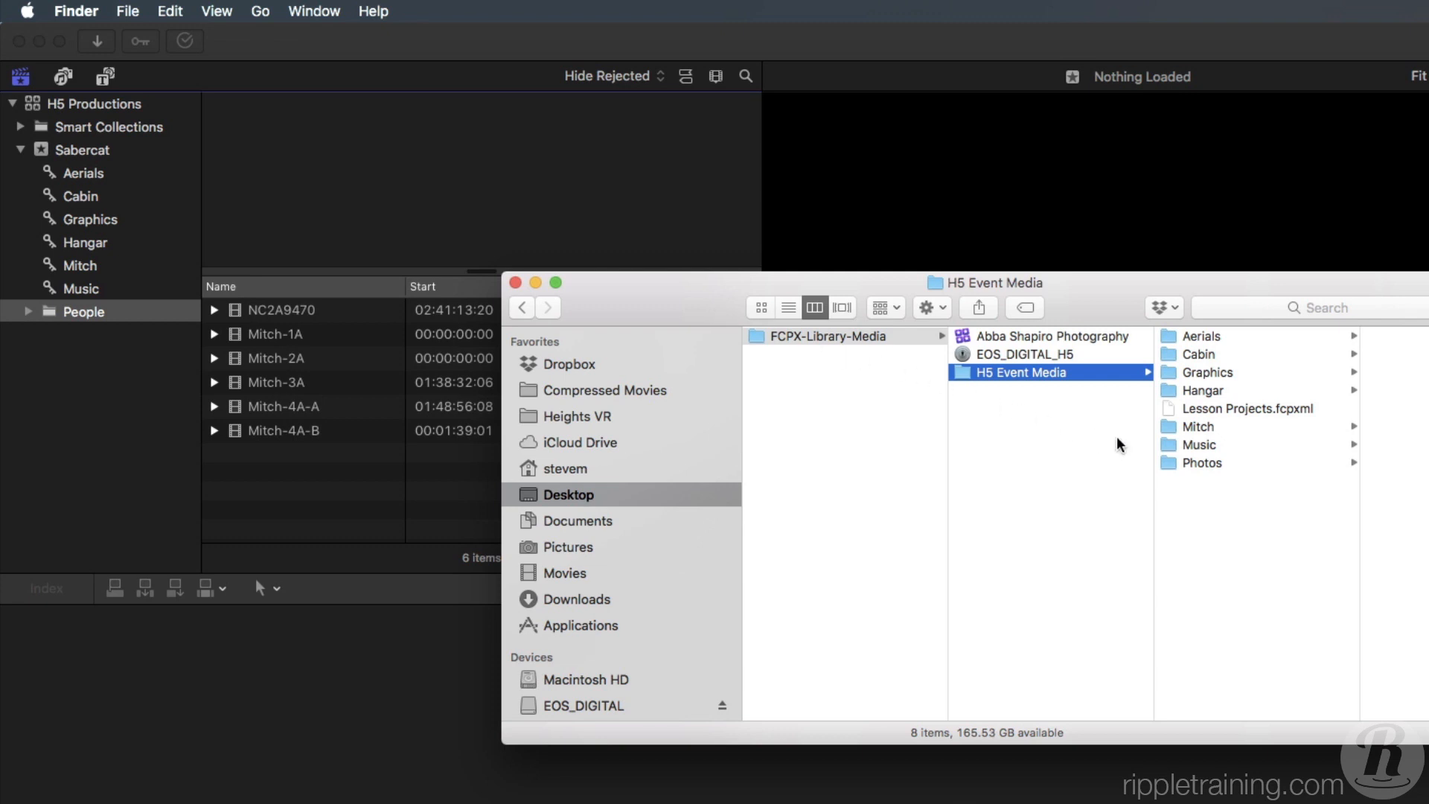
Import the Photos folder directly from H5 Event Media in Finder into the Sabercat event
left_click_drag(1168, 462, 83, 158)
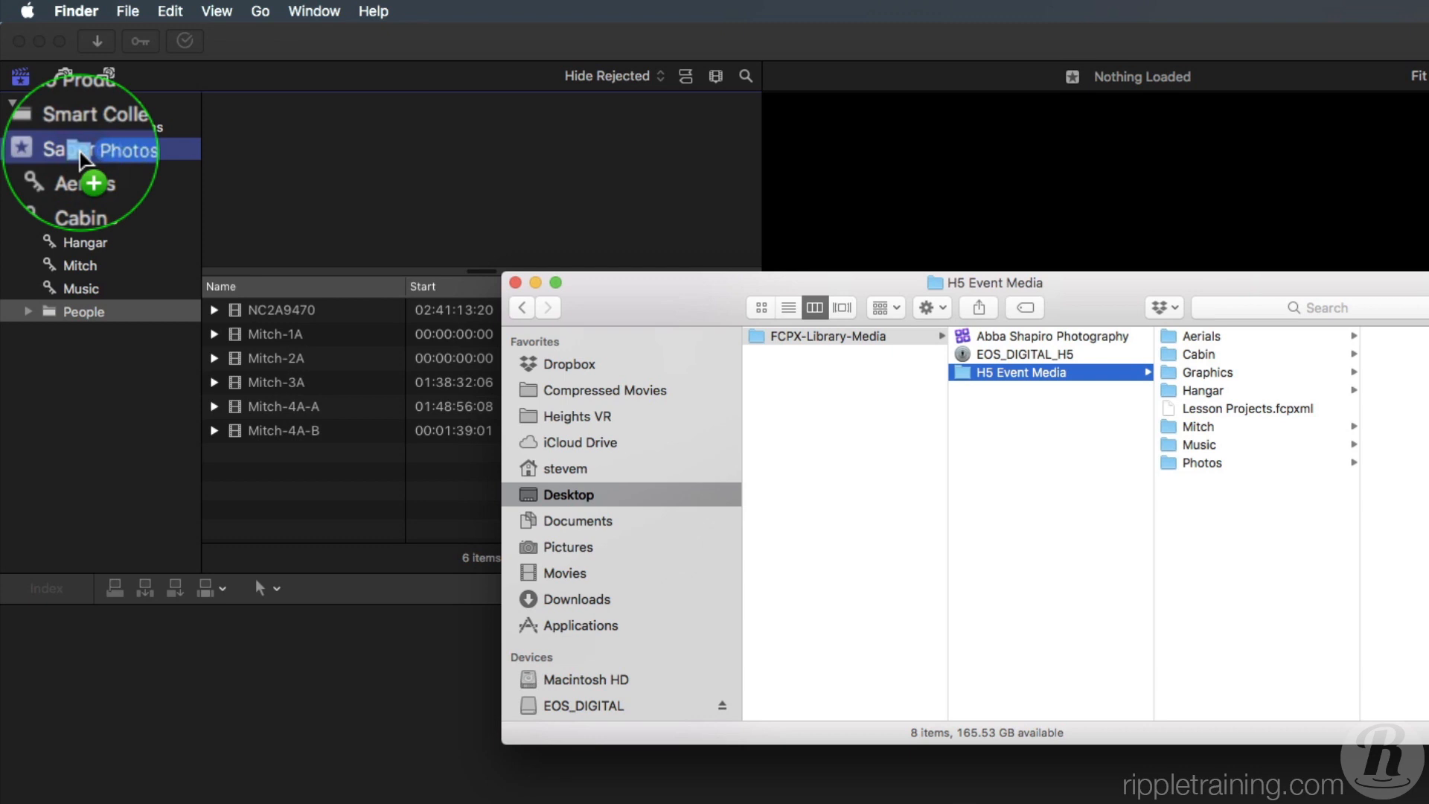
left_click_drag(81, 153, 84, 155)
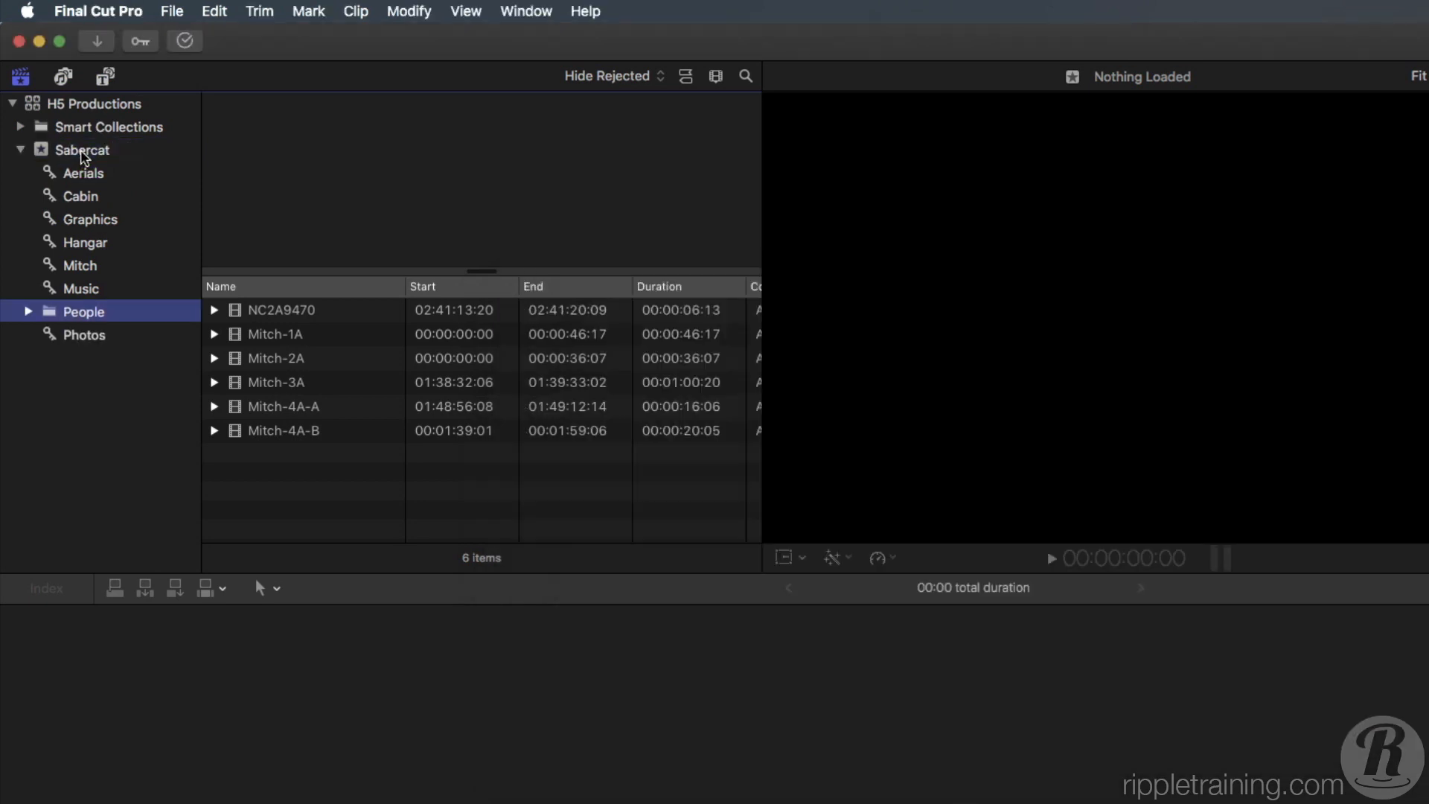